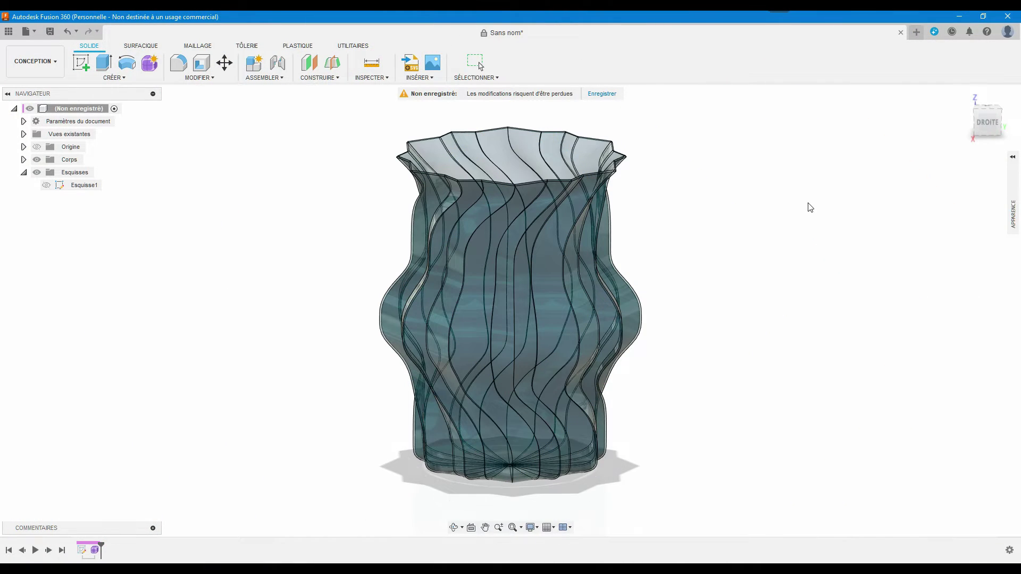
# - Create a new design with the layout grid turned on and an empty sketch on the XY plane
pyautogui.click(917, 32)
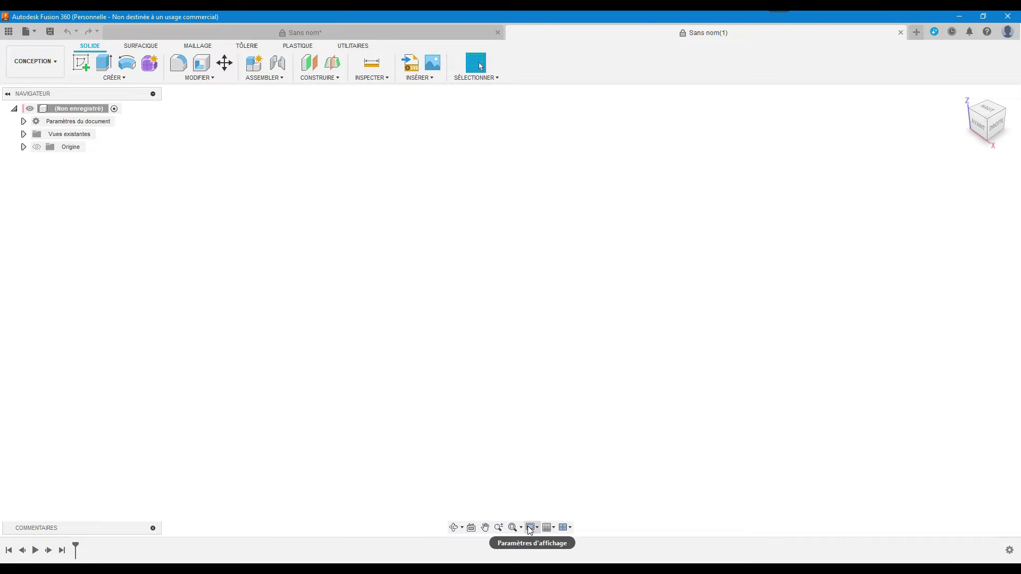
pyautogui.click(547, 527)
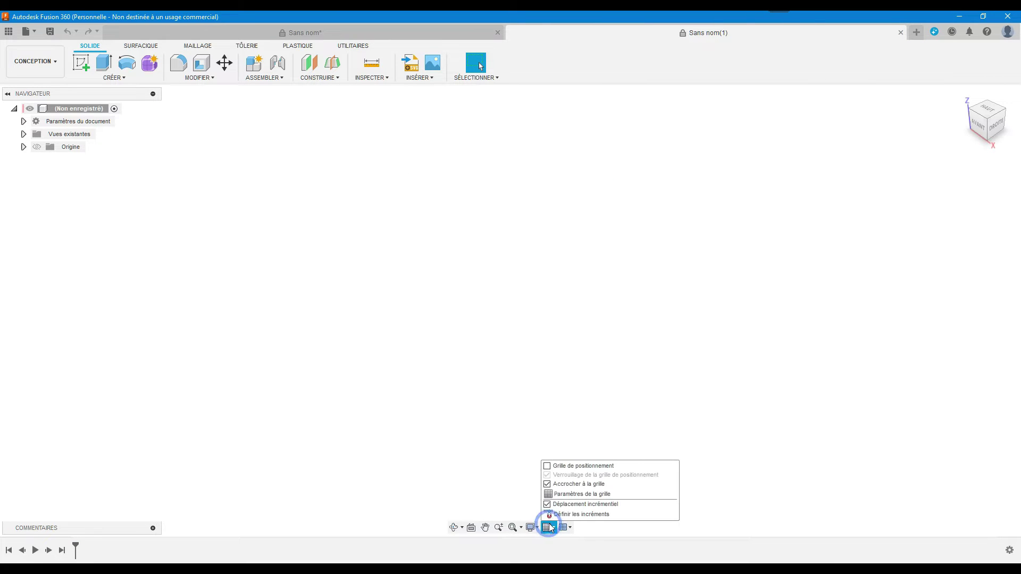
pyautogui.click(547, 466)
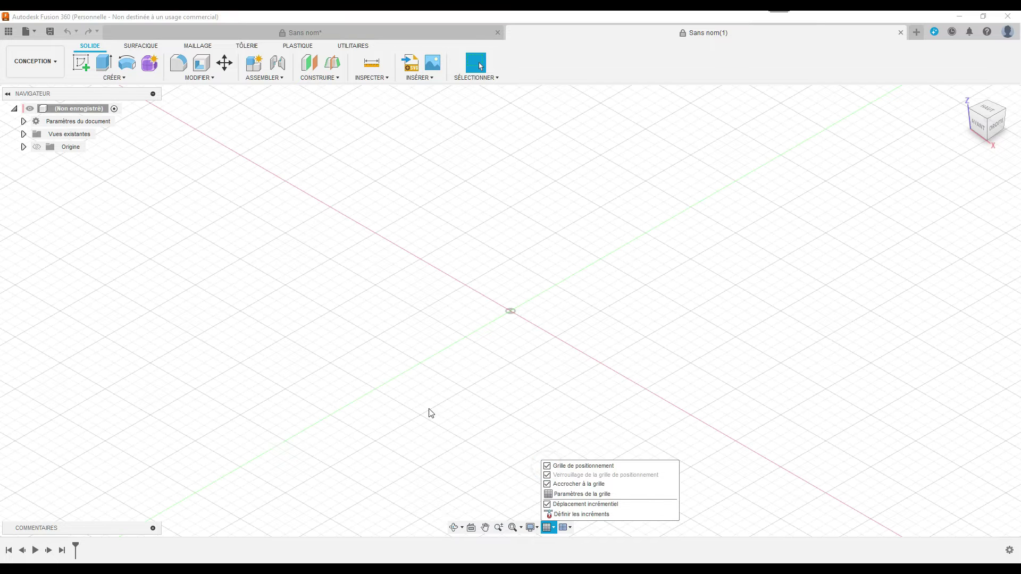
pyautogui.click(83, 68)
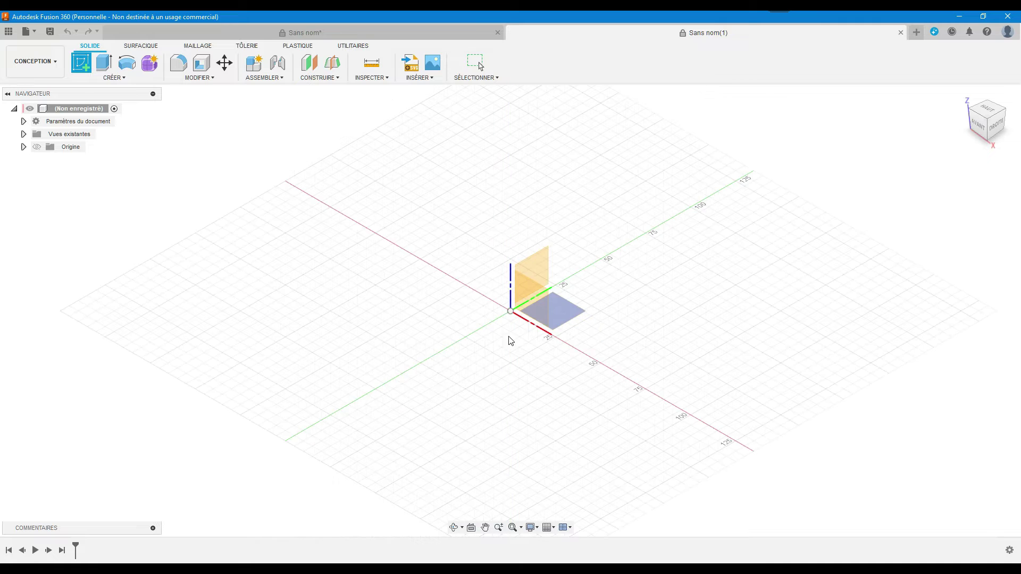
pyautogui.click(566, 315)
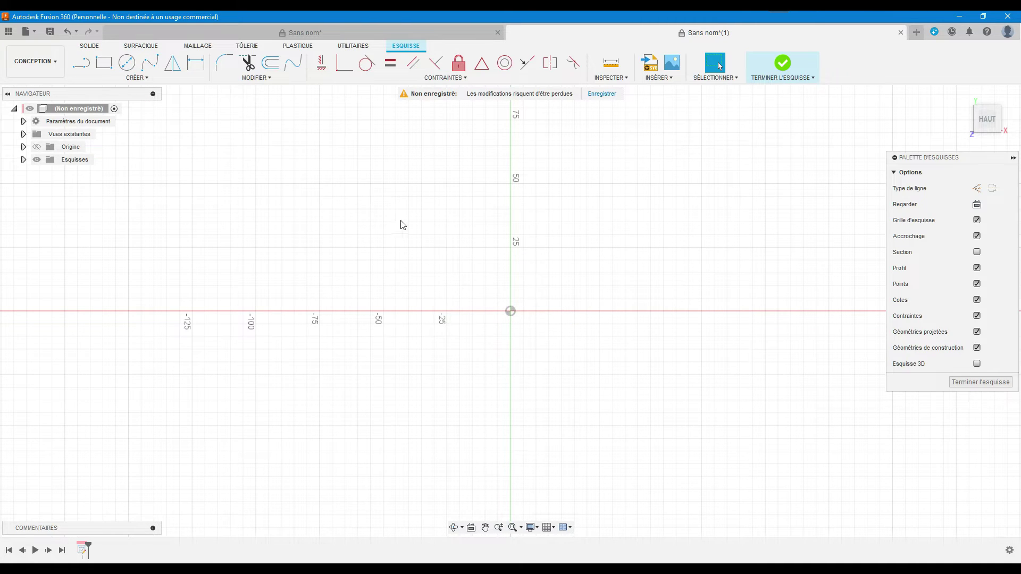
# - Draw a six-sided circumscribed polygon centred on the sketch origin with a 20 mm radius
pyautogui.click(130, 80)
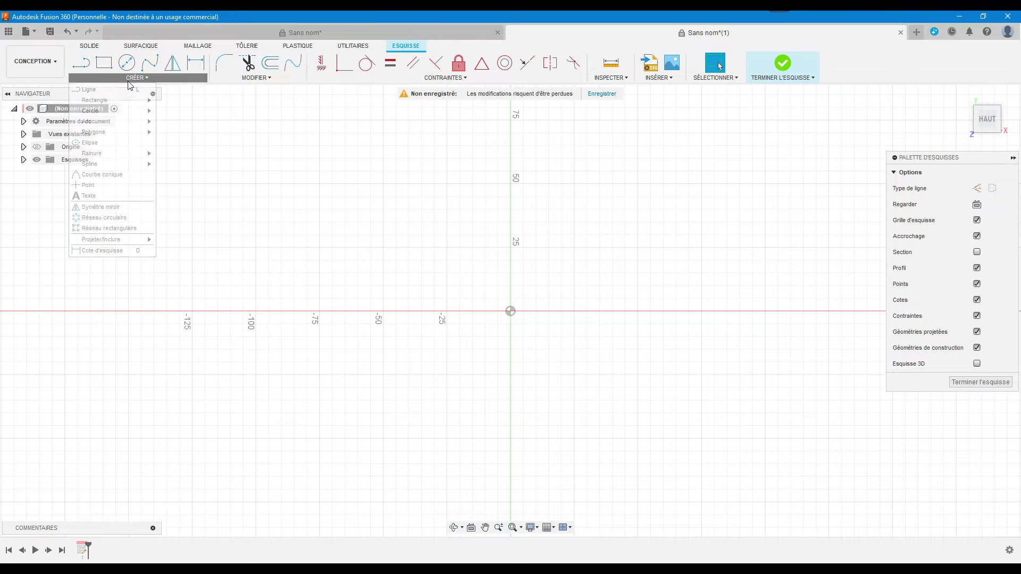
pyautogui.moveTo(111, 132)
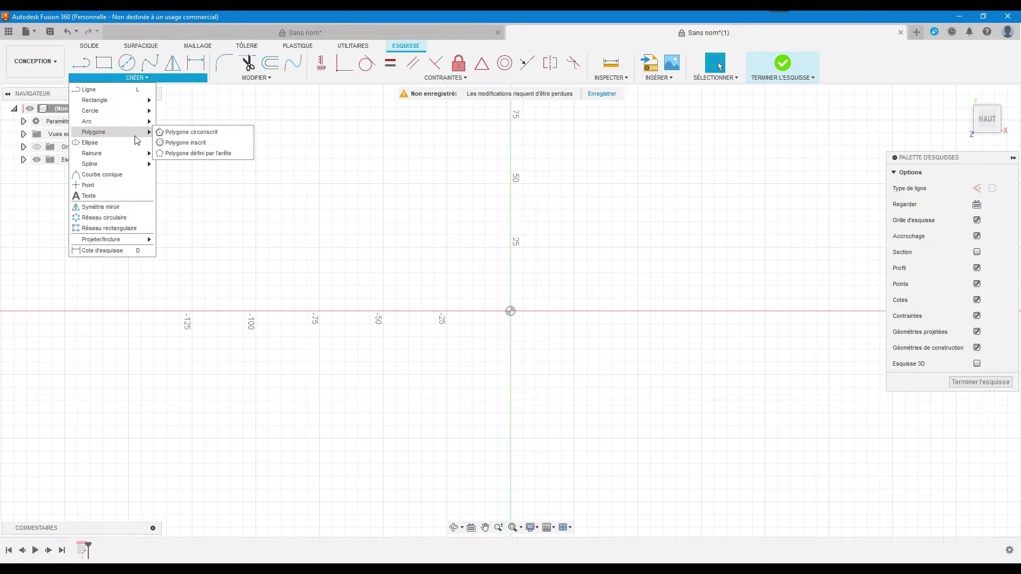
pyautogui.click(179, 134)
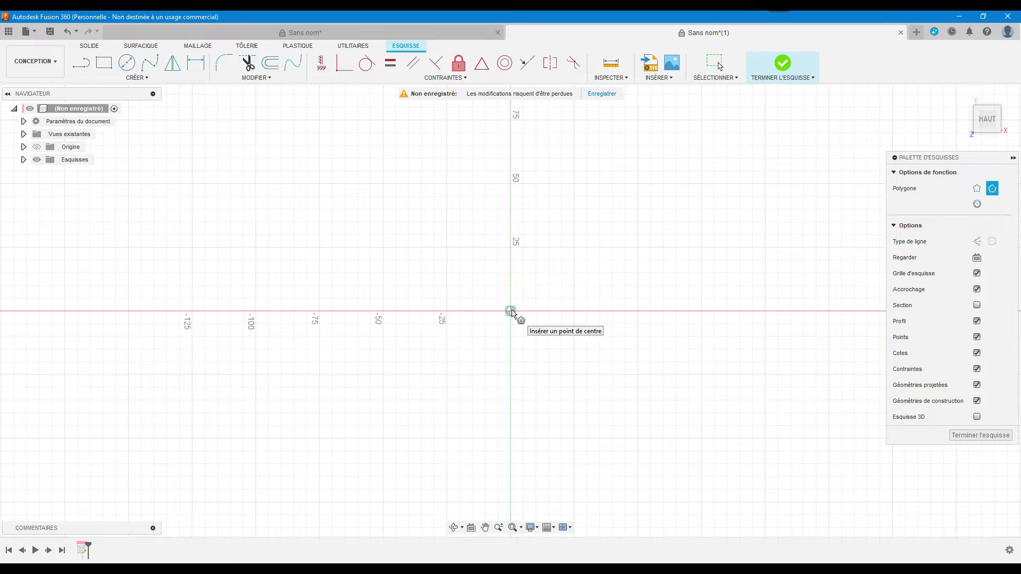
pyautogui.click(511, 311)
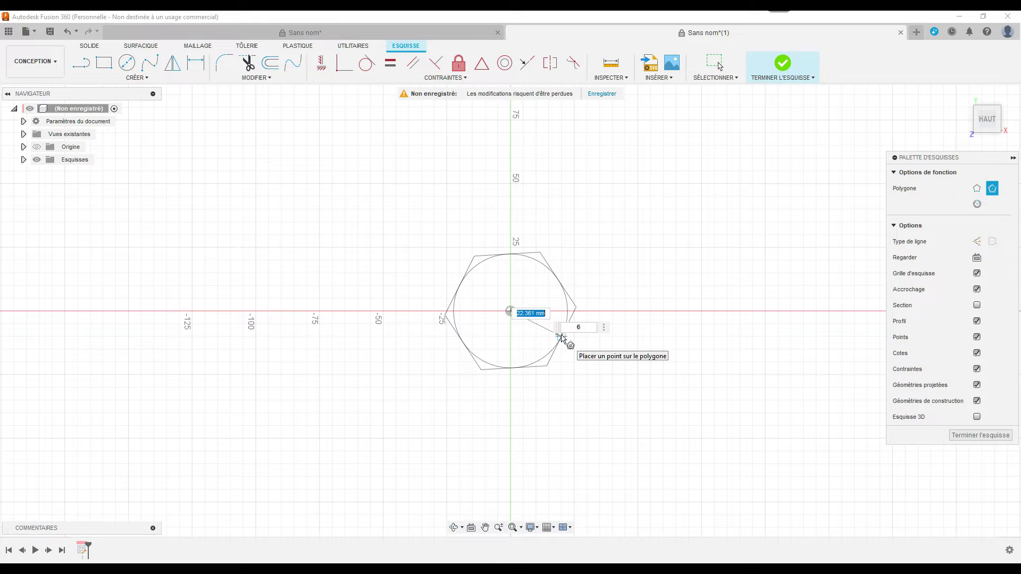
pyautogui.write('20')
pyautogui.press('Tab')
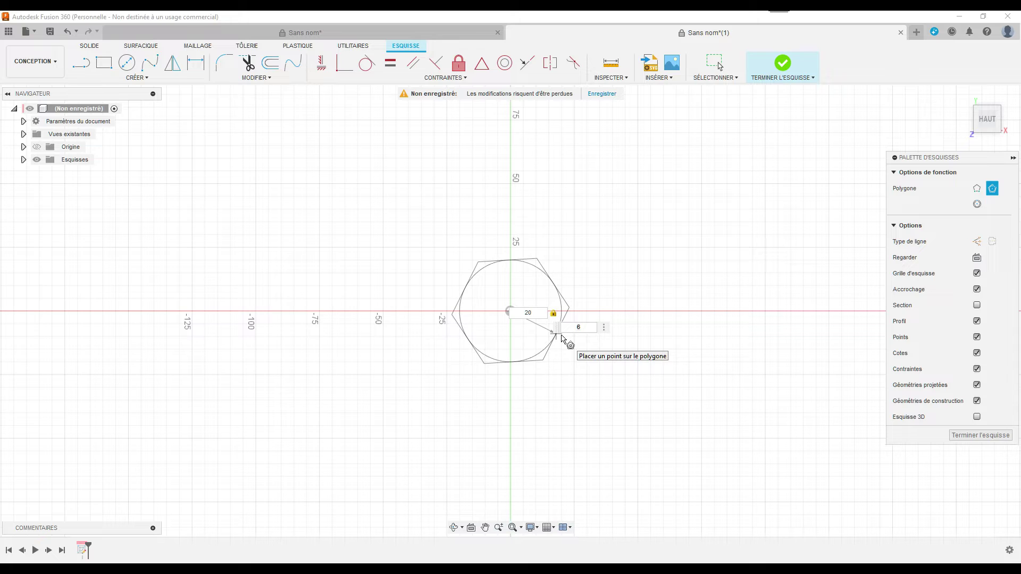
pyautogui.click(562, 338)
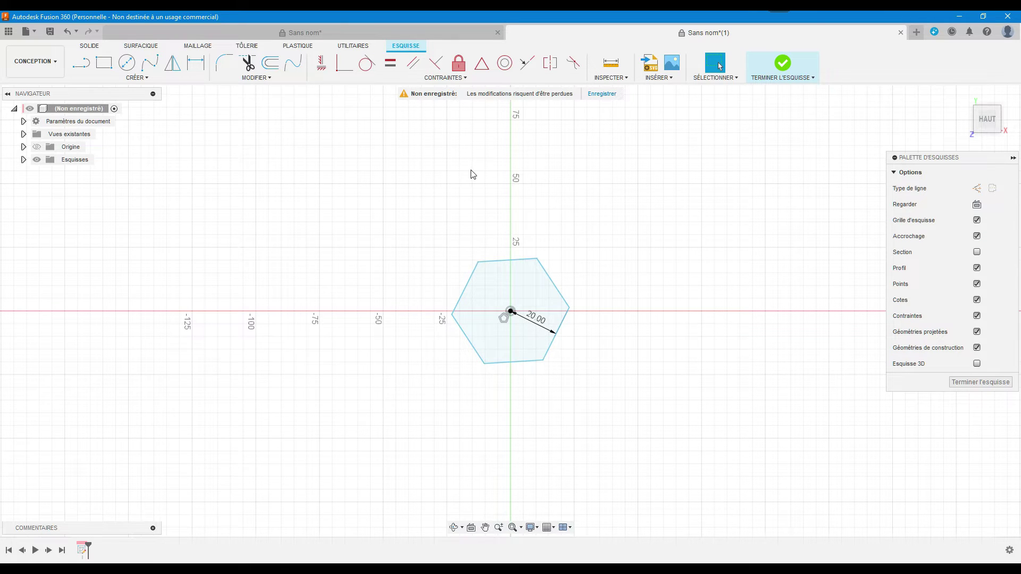
# - Apply a Horizontal constraint to the hexagon's top edge
pyautogui.click(497, 262)
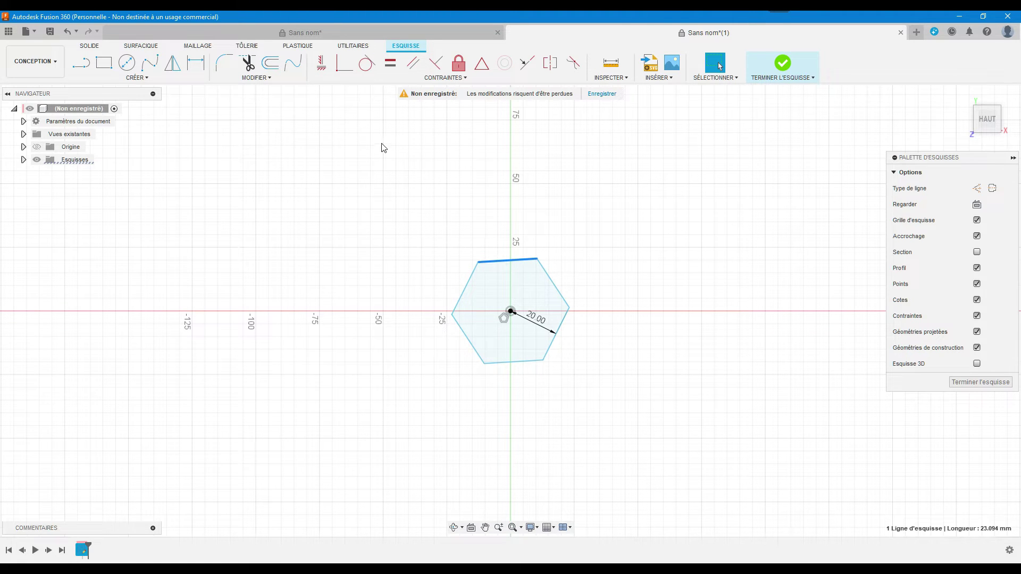
pyautogui.click(321, 65)
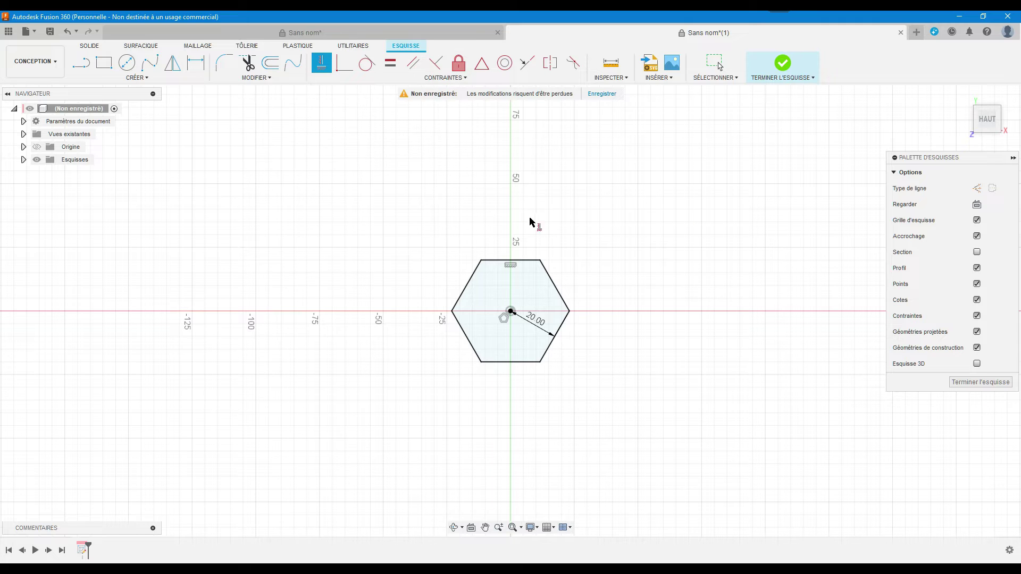
pyautogui.scroll(2, 578, 286)
pyautogui.scroll(2, 578, 286)
pyautogui.scroll(1, 579, 285)
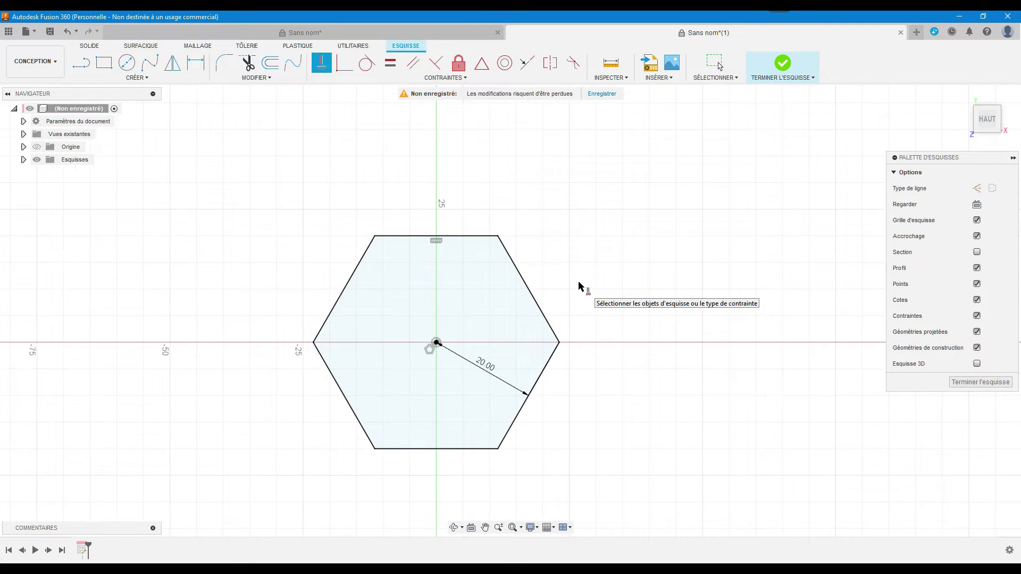
pyautogui.scroll(1, 578, 285)
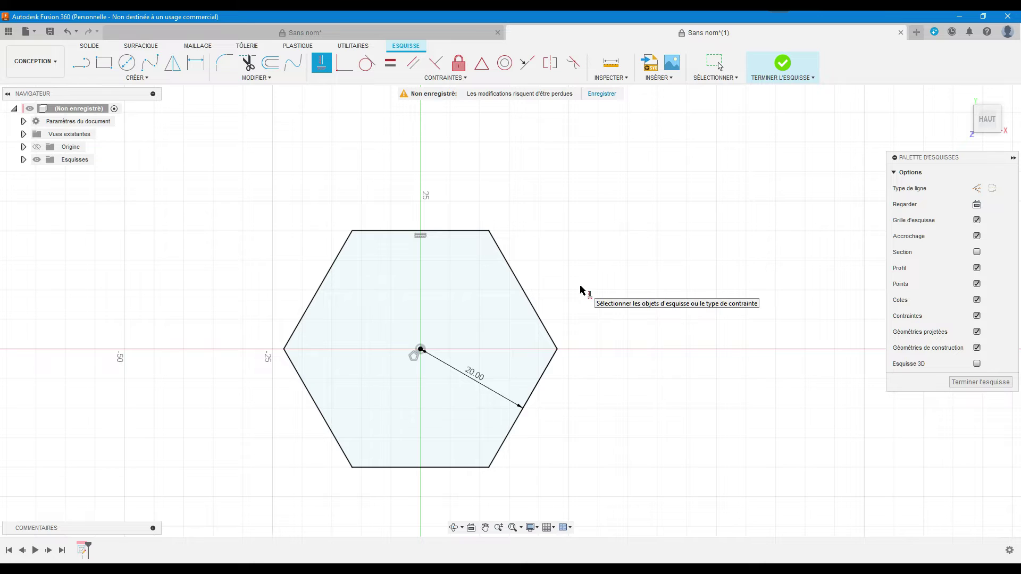
pyautogui.moveTo(581, 297); pyautogui.dragTo(640, 282, button='middle')
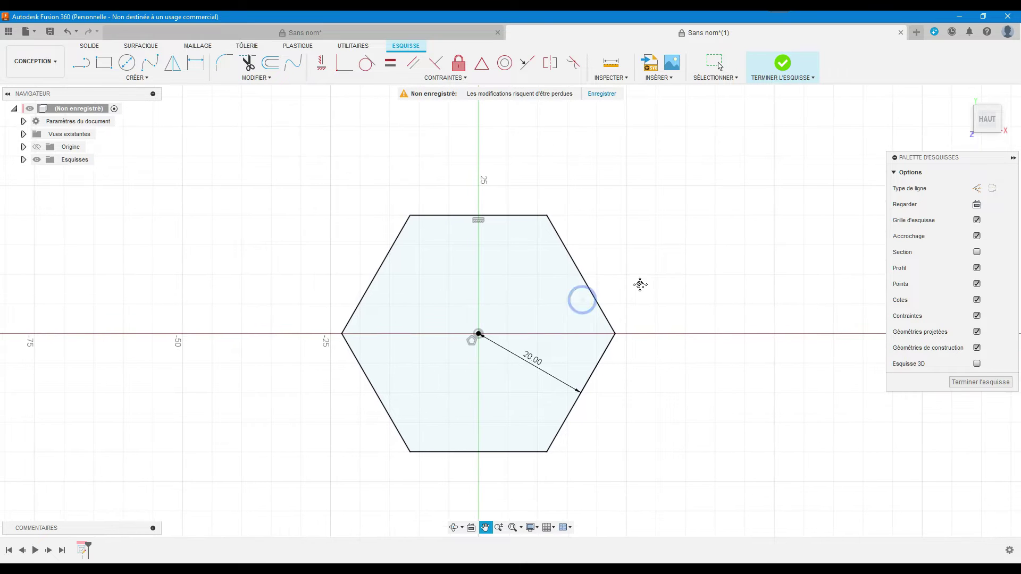
# - Draw two line segments forming a pointed peak above the middle of the top edge
pyautogui.click(83, 68)
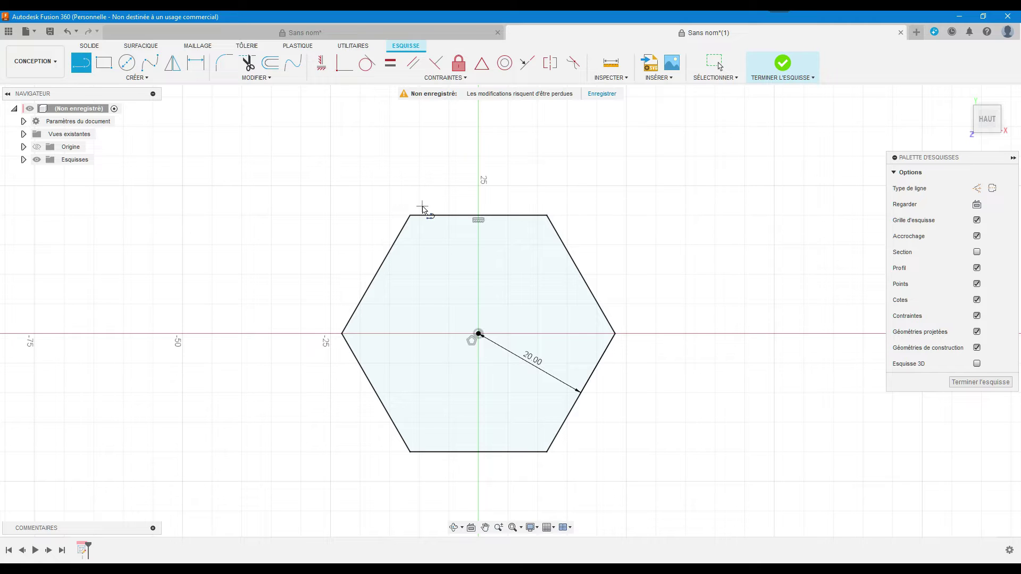
pyautogui.click(448, 215)
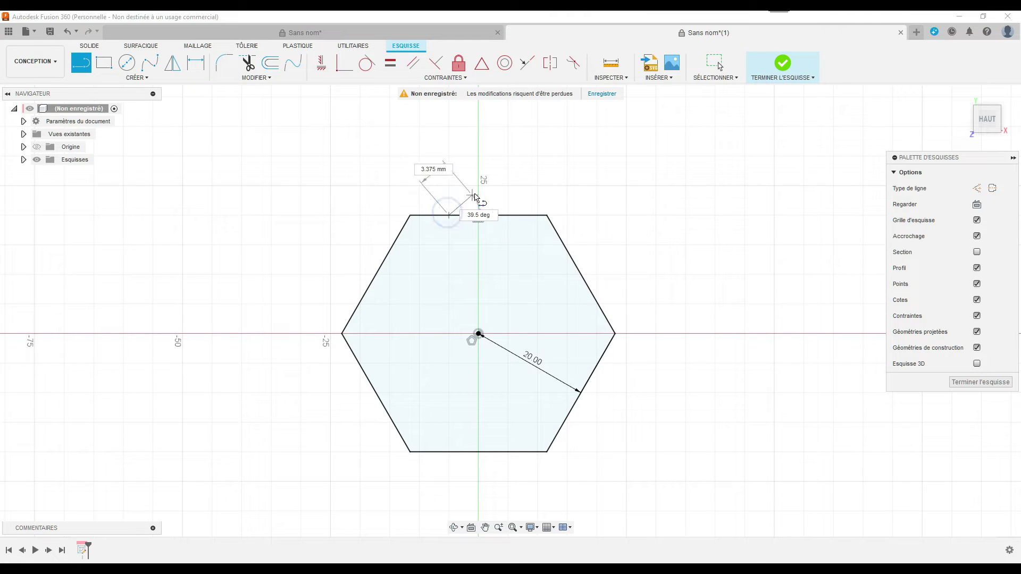
pyautogui.click(478, 193)
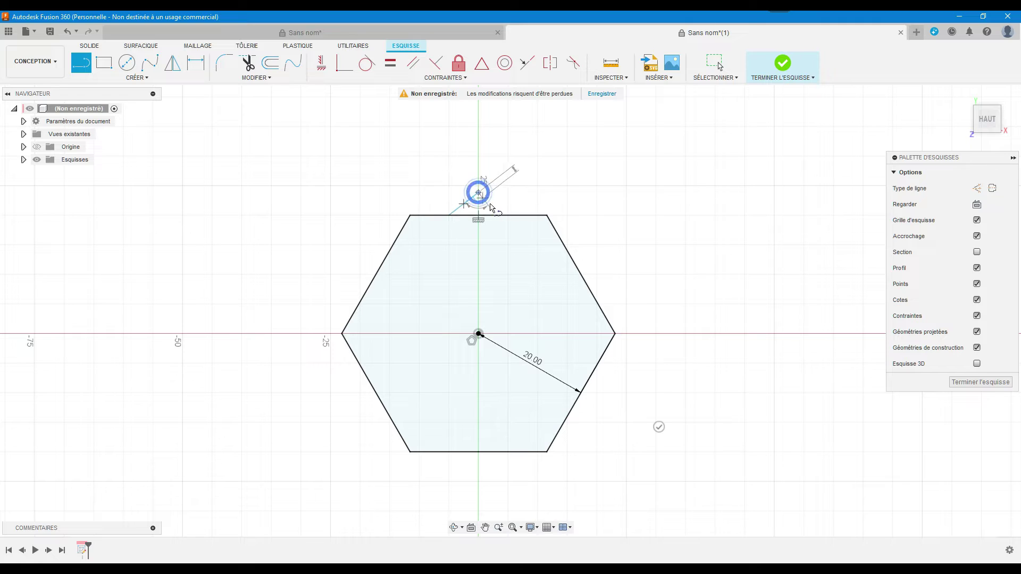
pyautogui.doubleClick(508, 215)
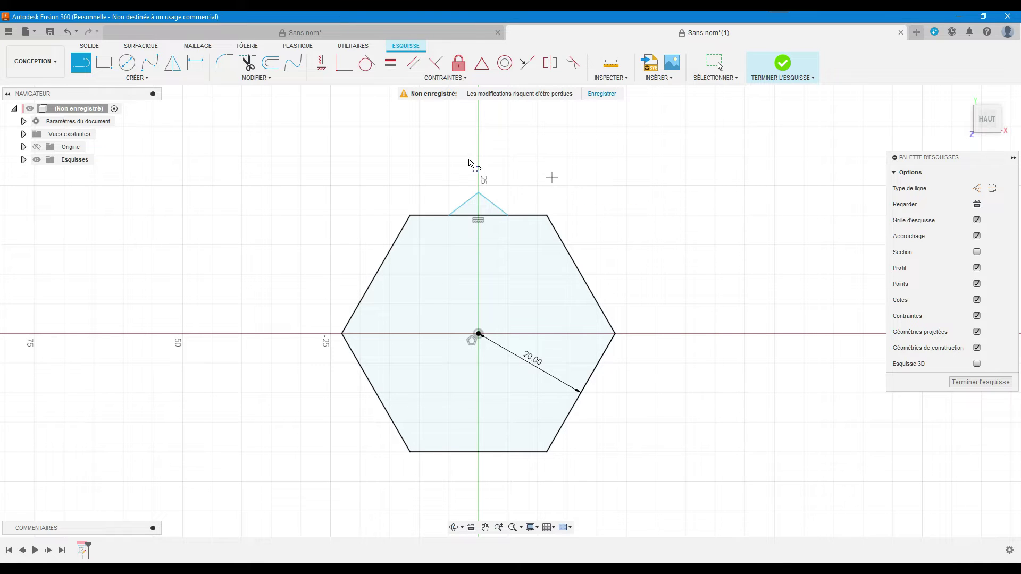
# - Circular-pattern both peak lines 6 times around the sketch origin
pyautogui.click(166, 78)
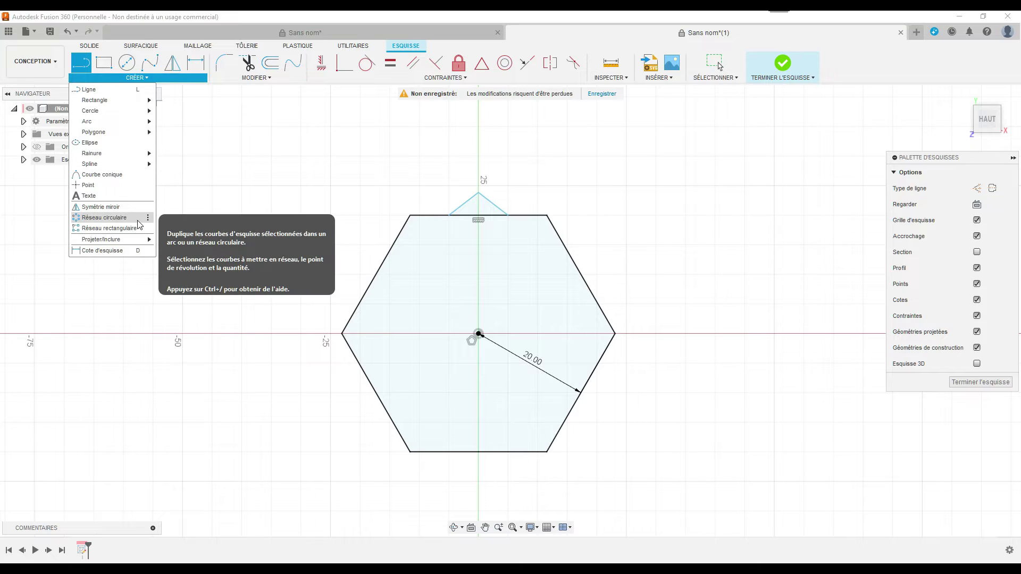
pyautogui.click(127, 217)
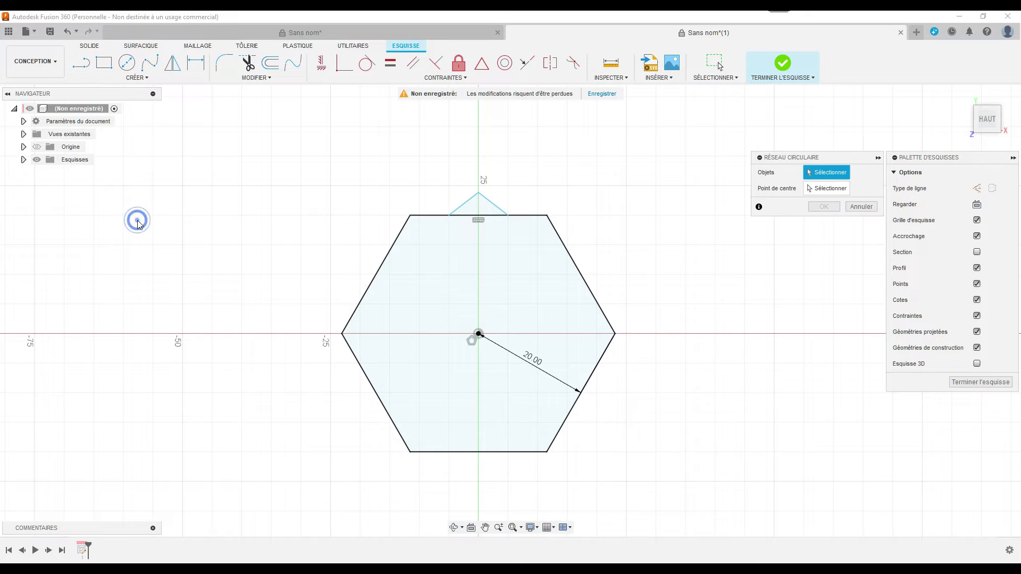
pyautogui.click(466, 203)
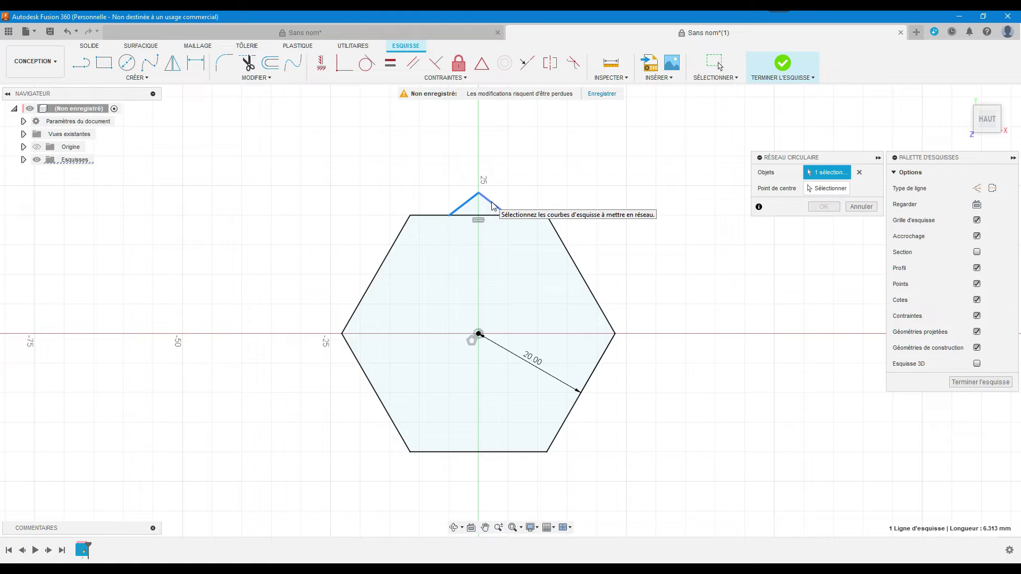
pyautogui.click(492, 204)
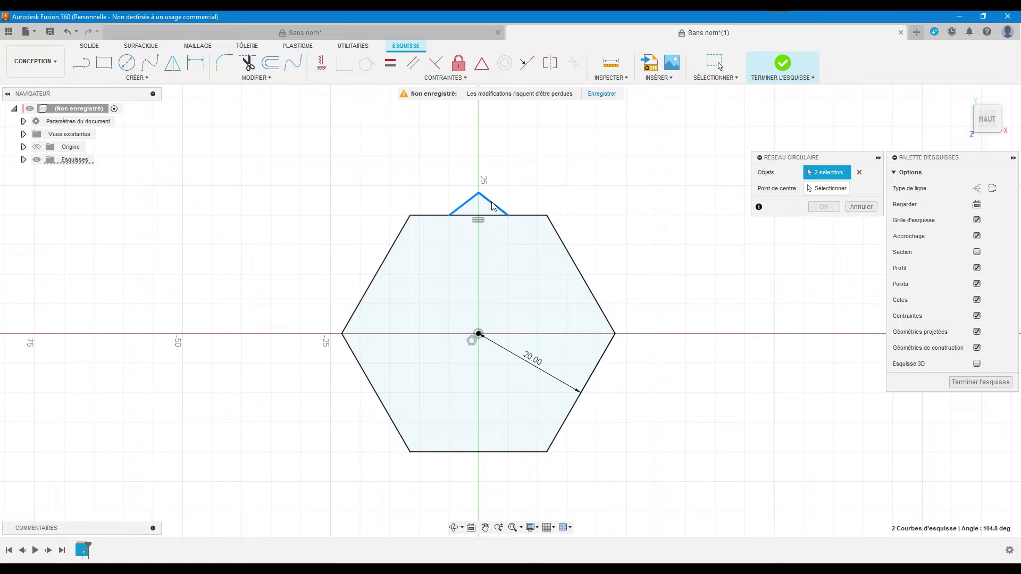
pyautogui.click(820, 192)
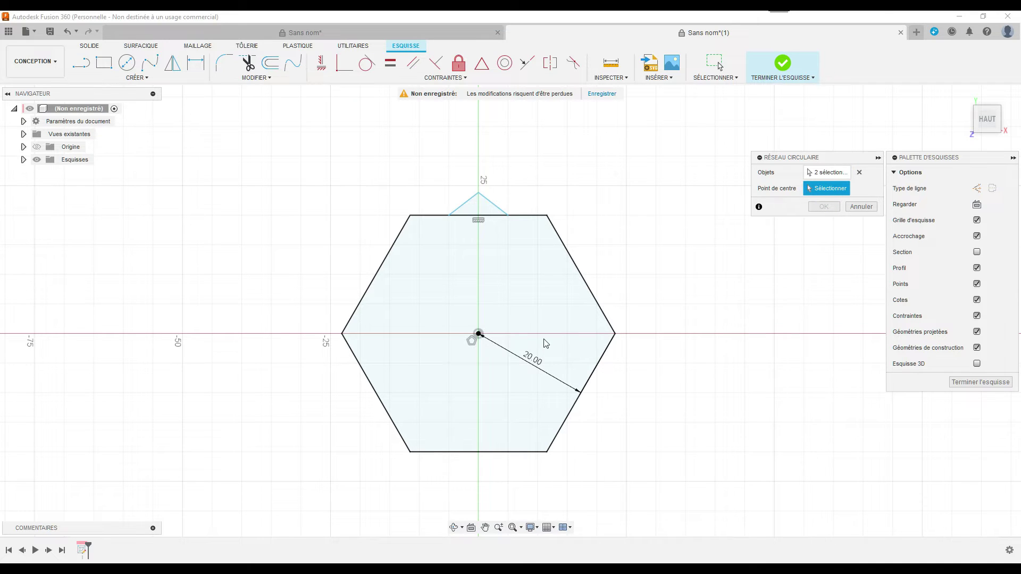
pyautogui.click(478, 334)
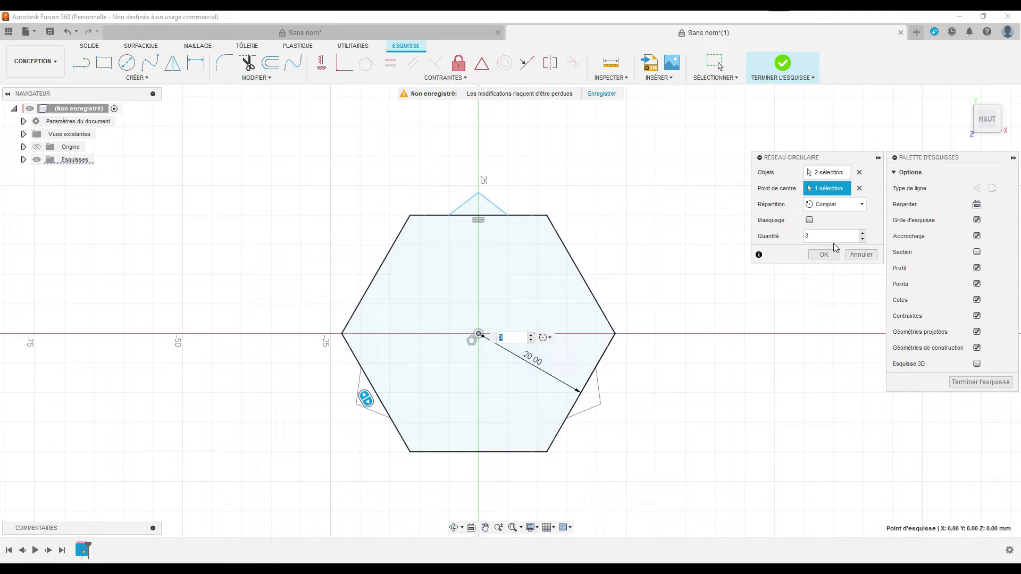
pyautogui.click(862, 232)
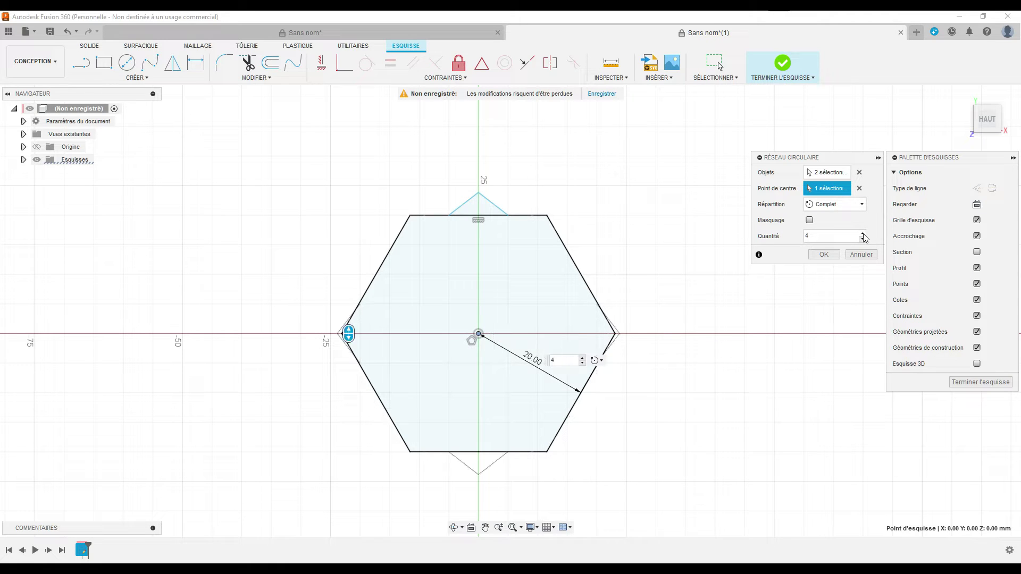
pyautogui.click(862, 234)
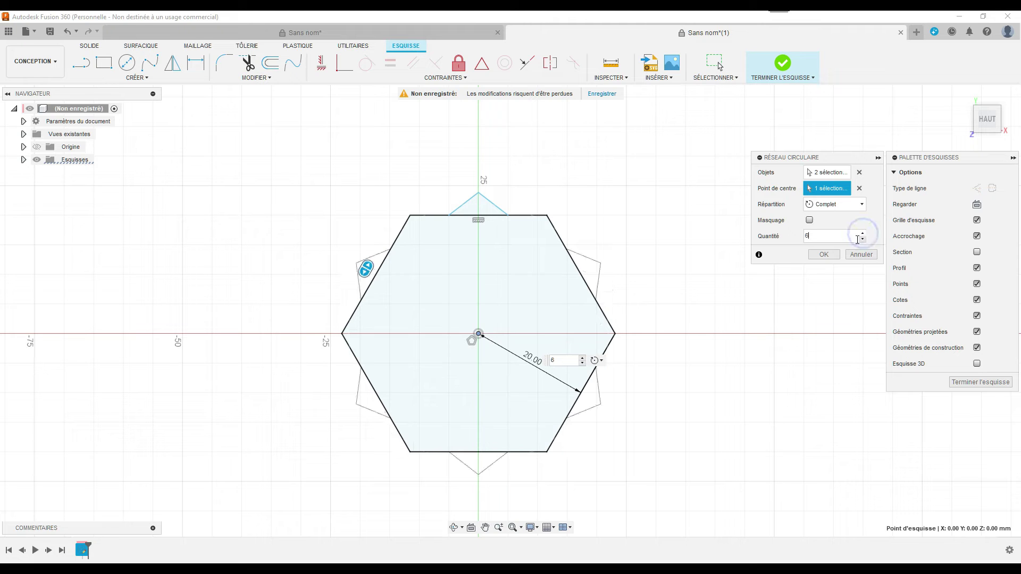
pyautogui.click(831, 255)
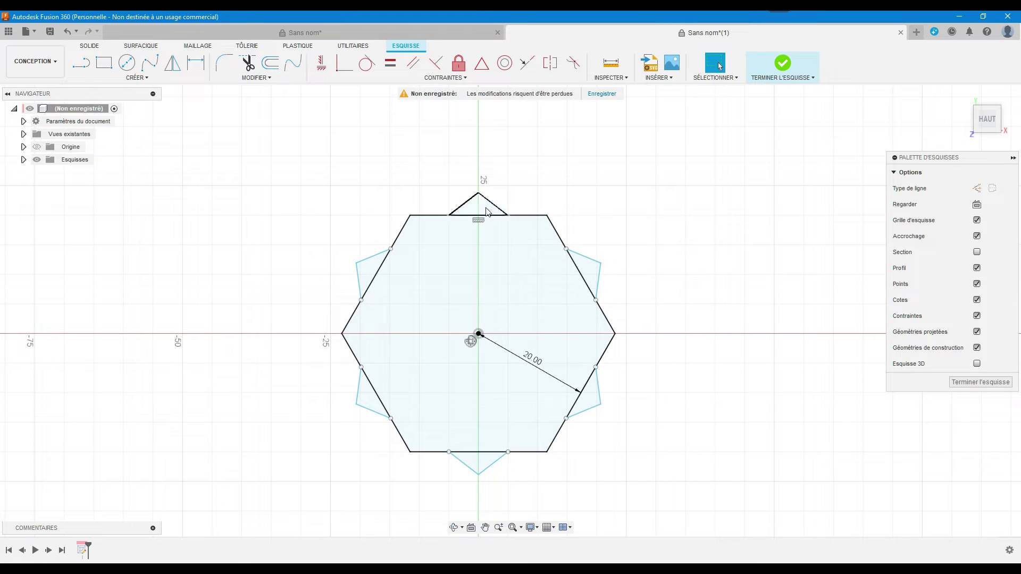
pyautogui.click(248, 62)
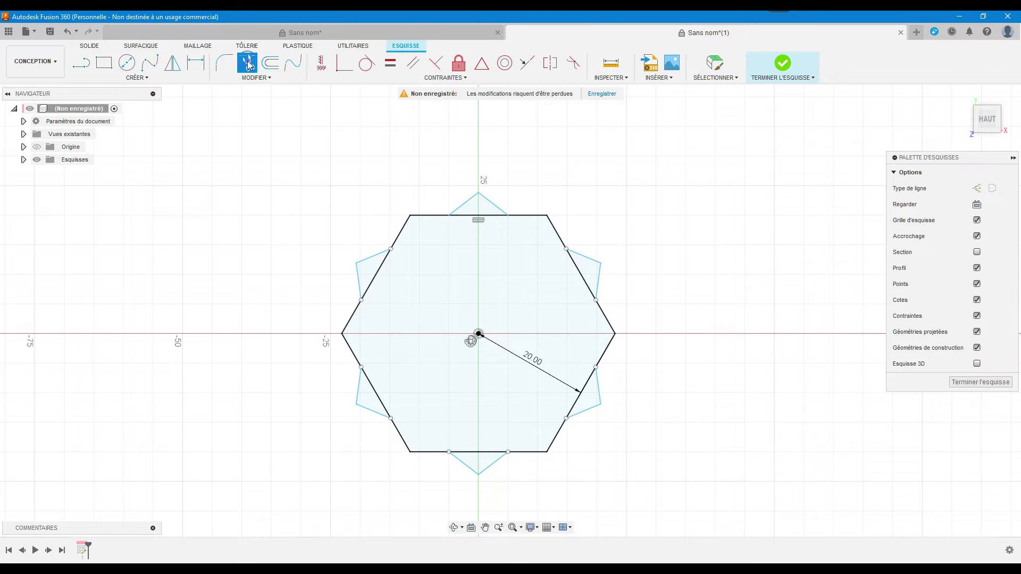
# - Trim the six hexagon edge segments under the peaks and finish the star sketch
pyautogui.click(469, 217)
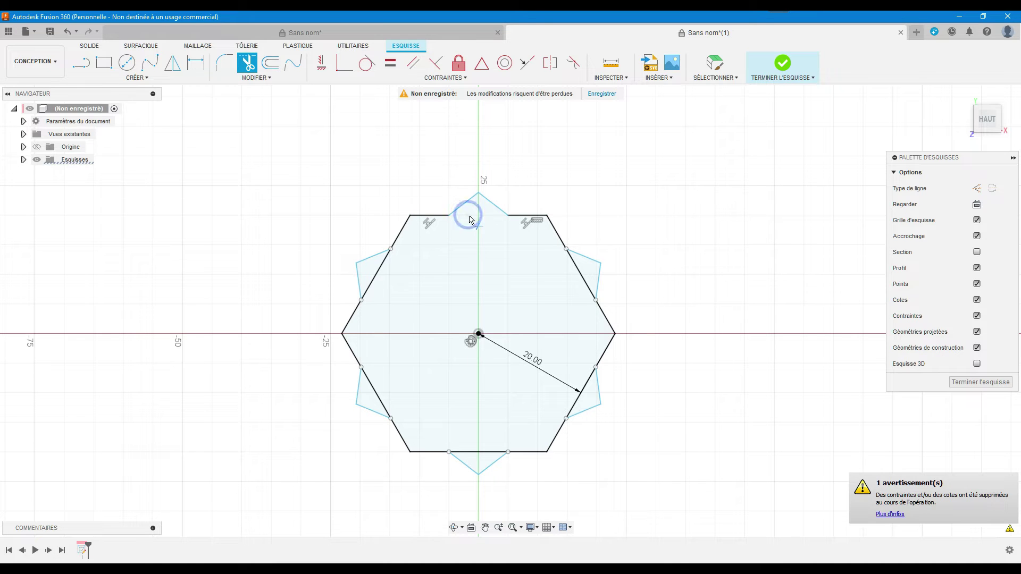
pyautogui.click(577, 273)
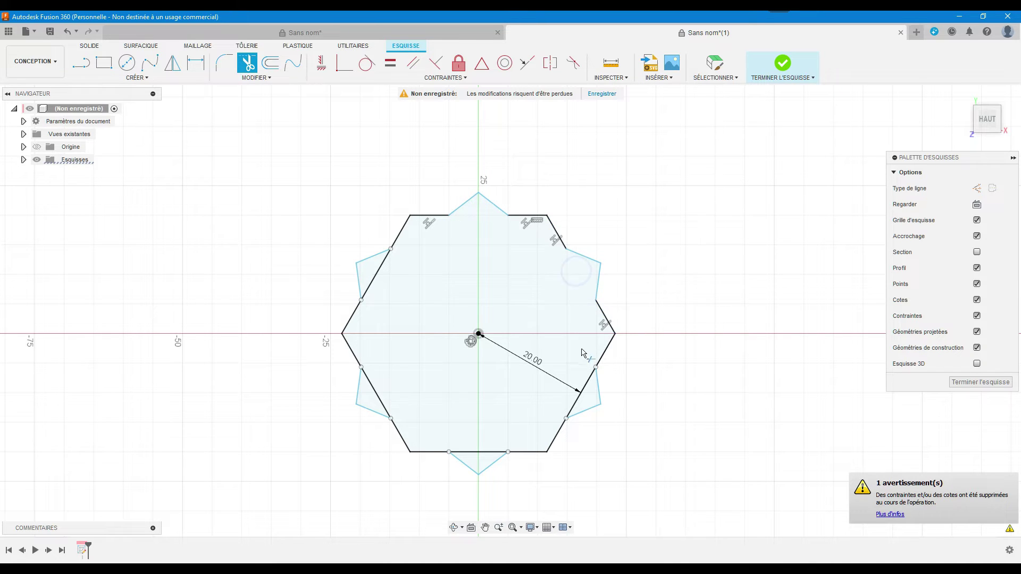
pyautogui.click(587, 383)
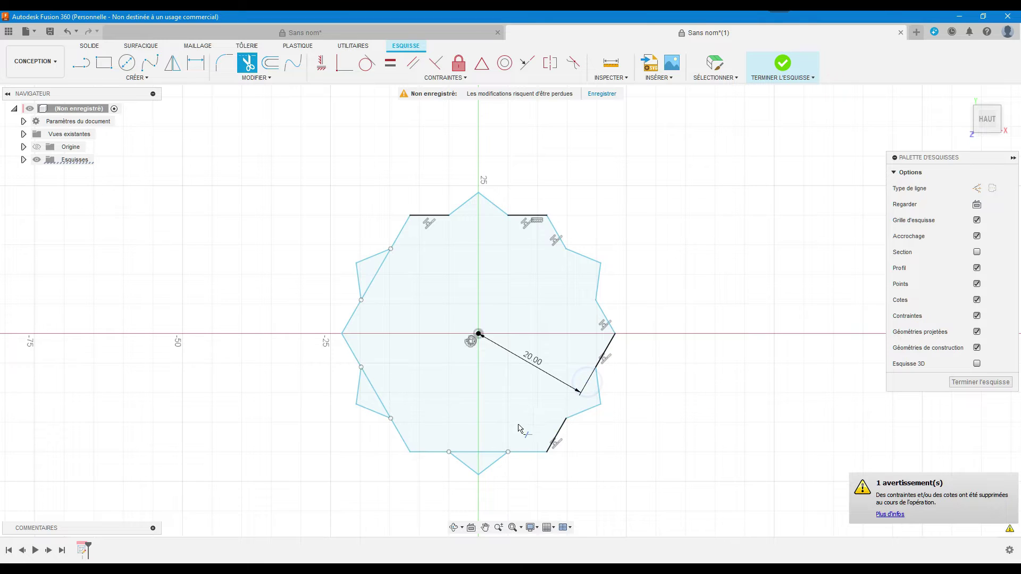
pyautogui.click(482, 452)
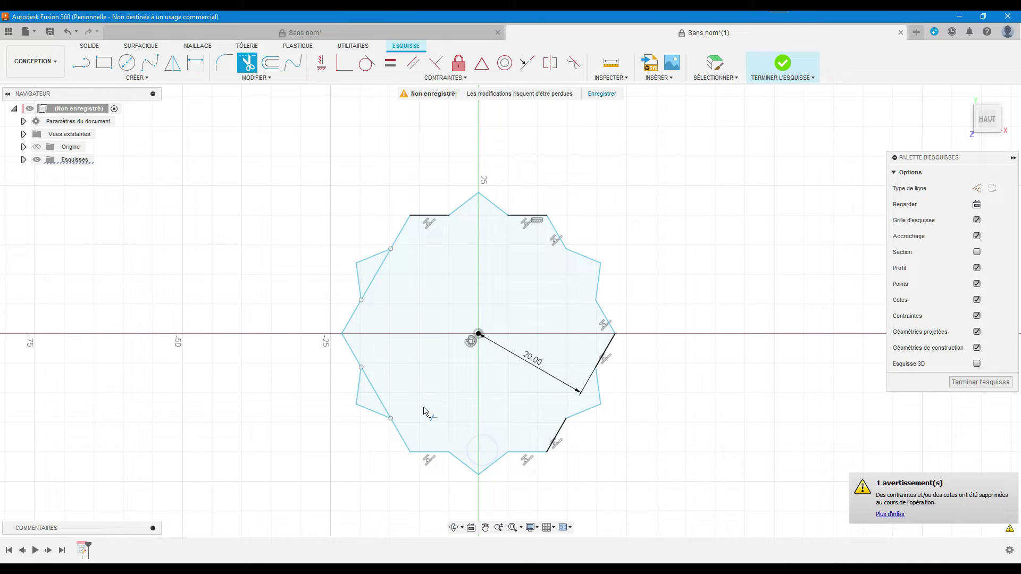
pyautogui.click(379, 398)
pyautogui.click(376, 280)
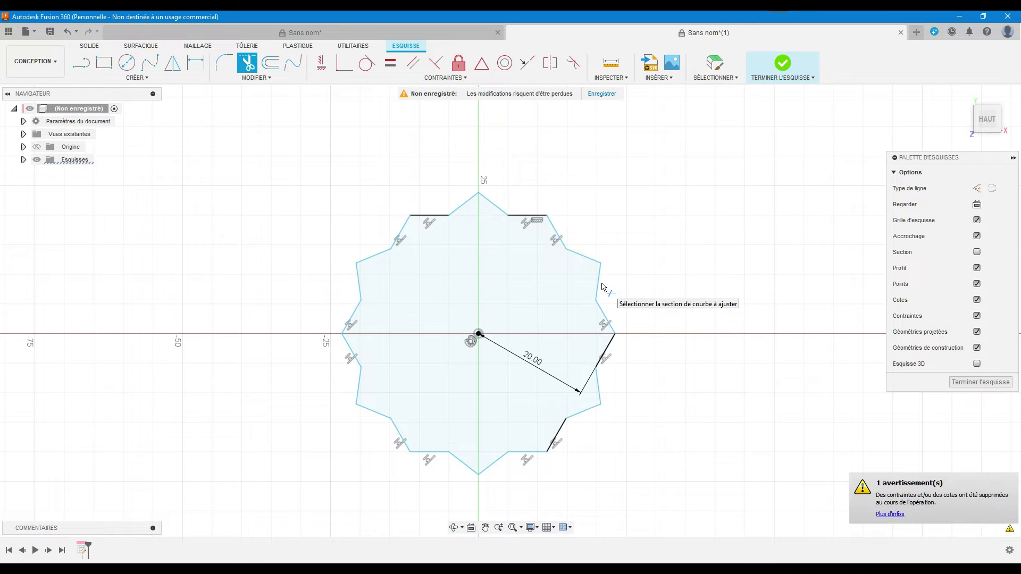
pyautogui.click(981, 383)
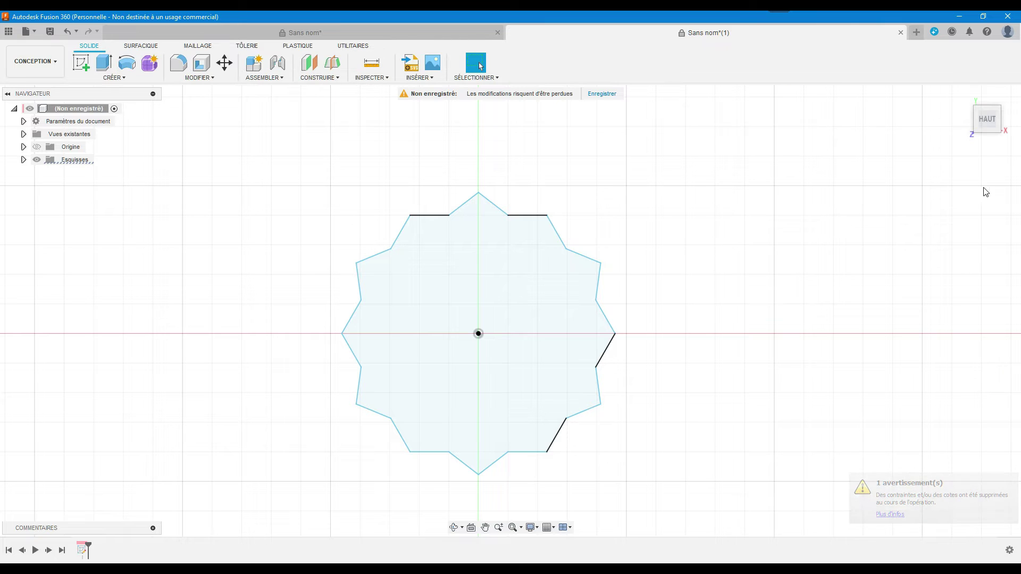
# - Enter the T-Spline Form environment from the home view and start the Extrusion command
pyautogui.click(964, 96)
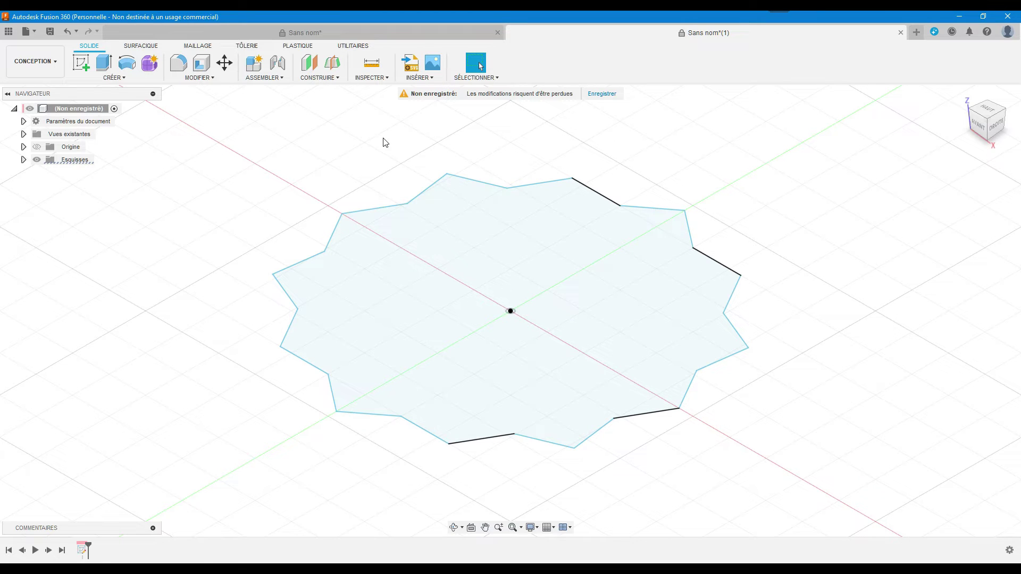
pyautogui.click(150, 63)
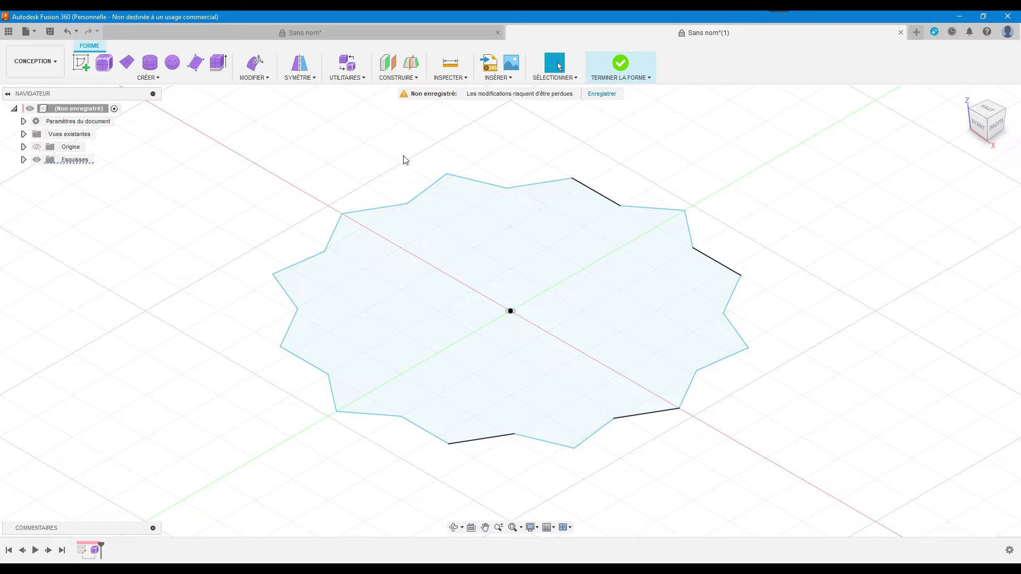
pyautogui.click(189, 80)
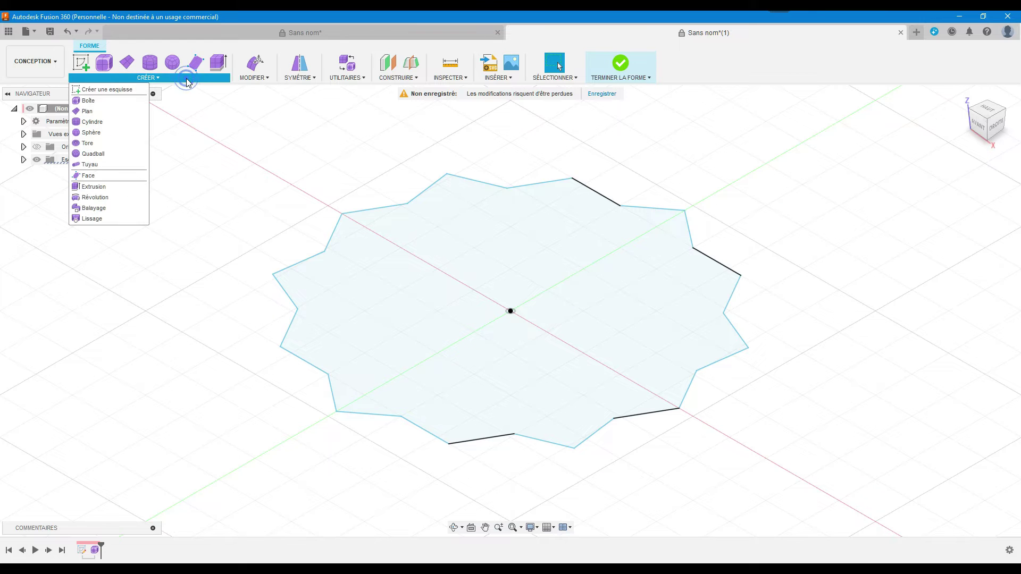
pyautogui.moveTo(103, 187)
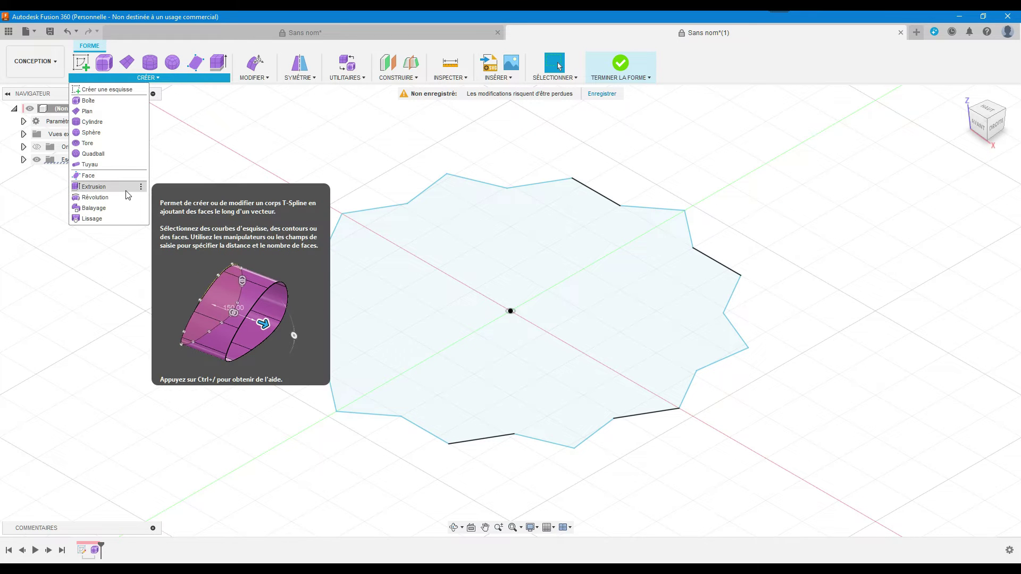
pyautogui.click(141, 187)
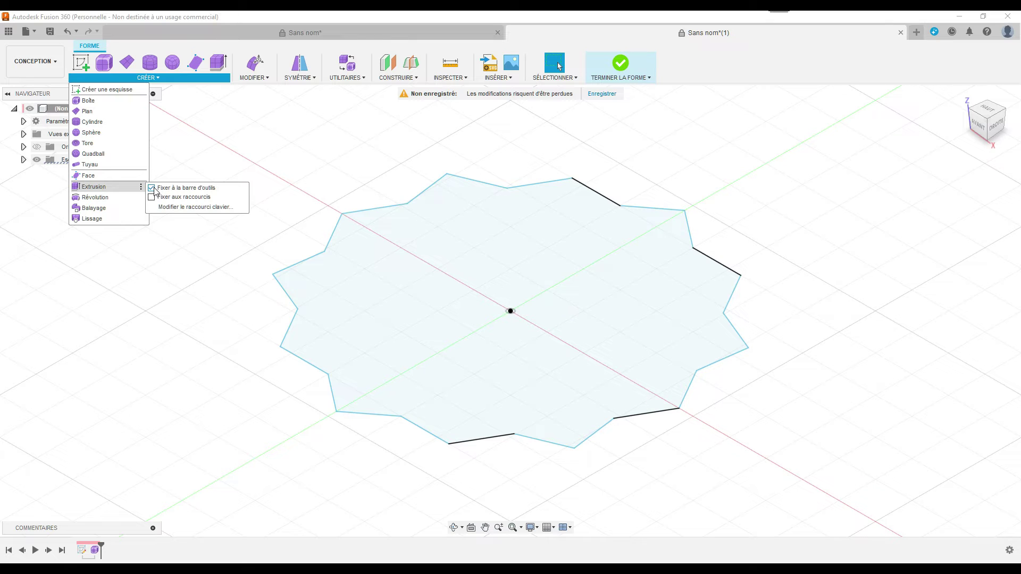
pyautogui.click(155, 190)
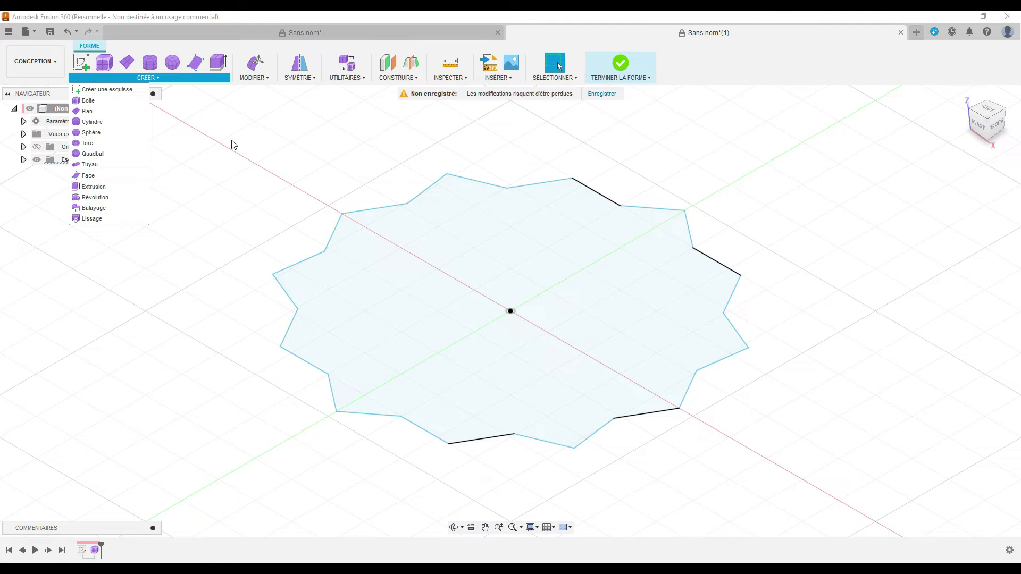
pyautogui.click(223, 71)
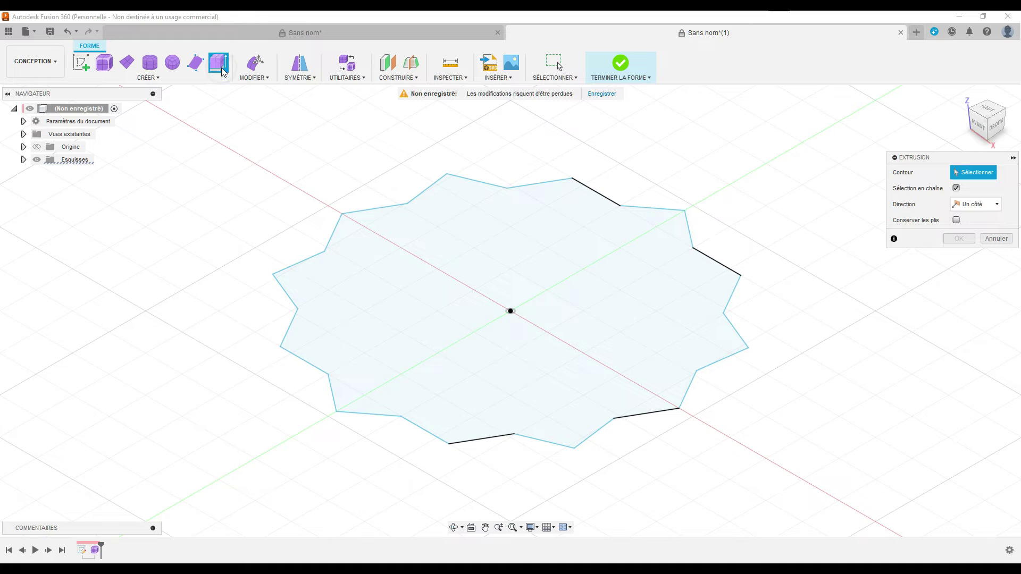
# - Extrude the star profile 5 mm with 24 faces into an open T-Spline ring
pyautogui.click(336, 235)
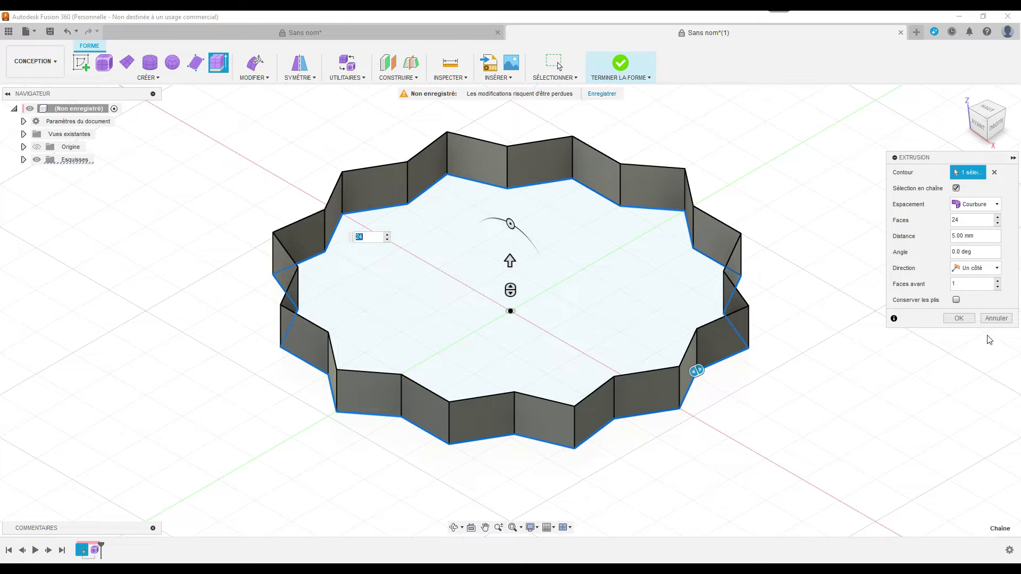
pyautogui.click(963, 319)
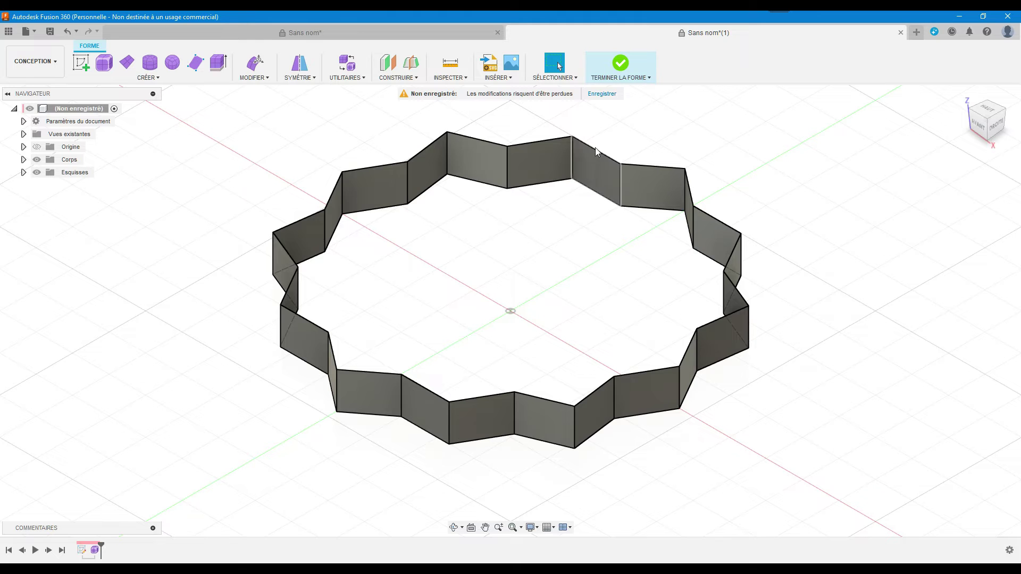
pyautogui.scroll(-2, 507, 128)
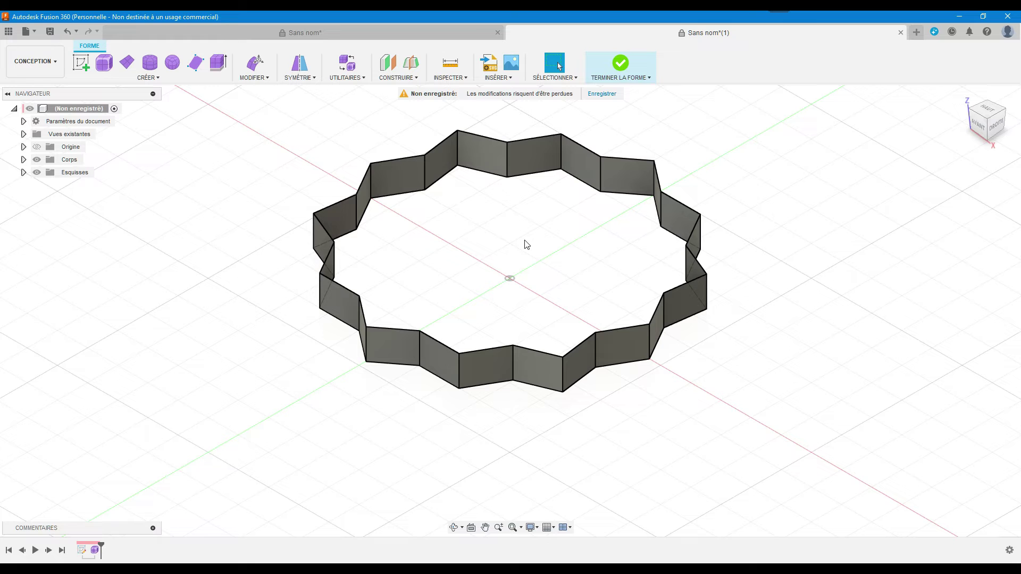
pyautogui.moveTo(525, 238); pyautogui.dragTo(515, 330, button='middle')
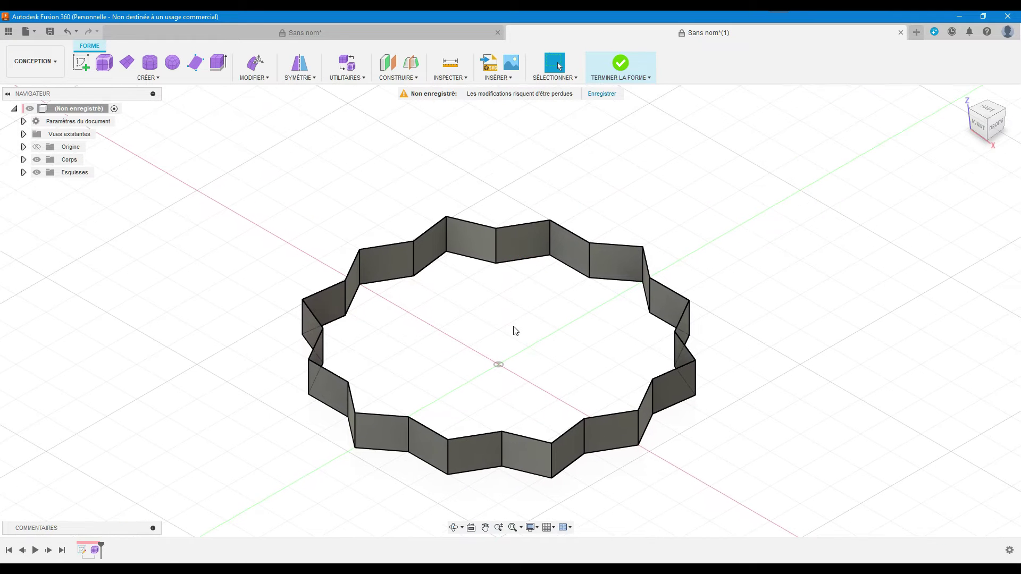
pyautogui.click(260, 79)
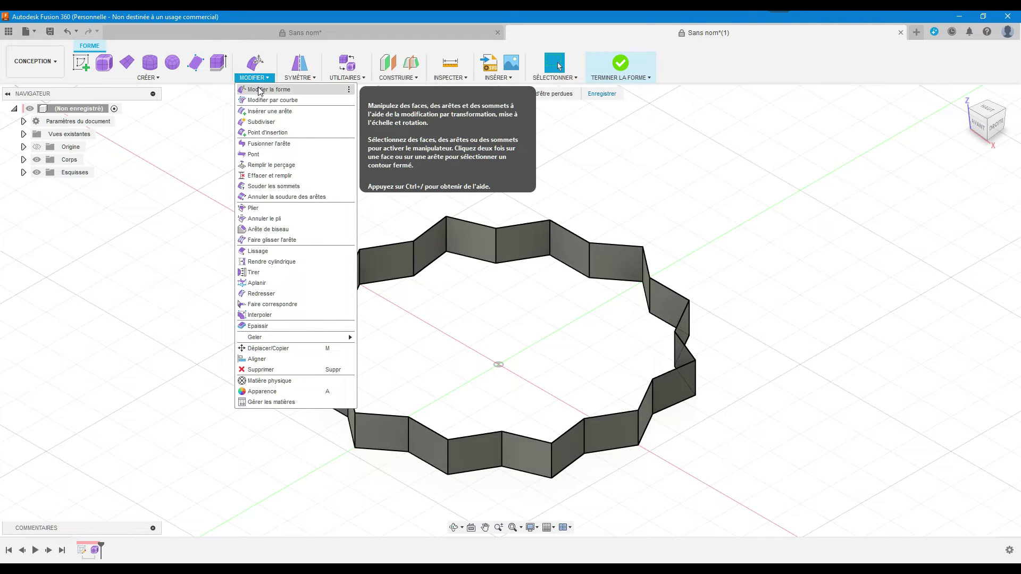
# - Edit Form on the ring's 24-edge top loop, trying move, rotate and scale modes before returning to combined
pyautogui.click(259, 90)
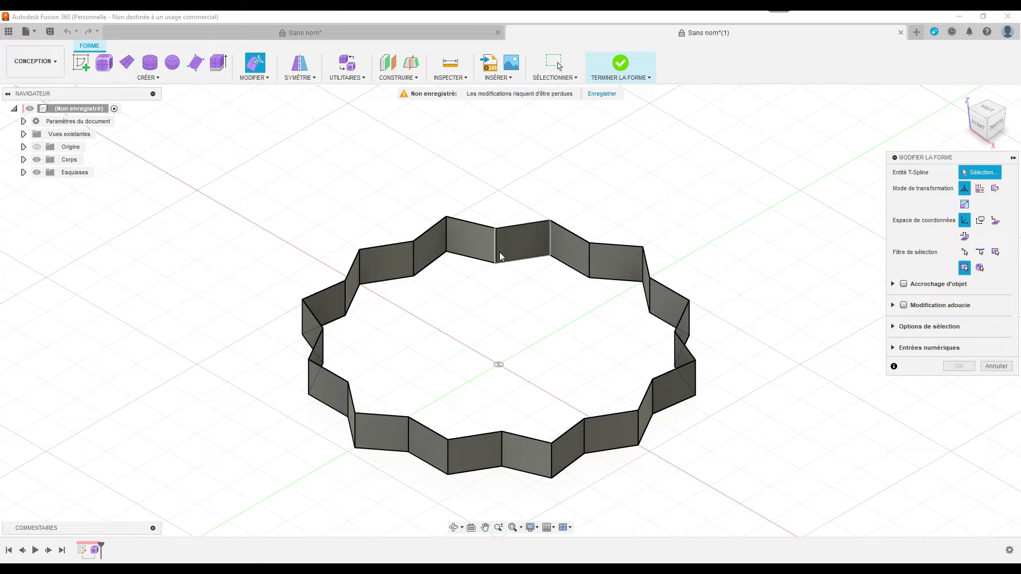
pyautogui.doubleClick(477, 437)
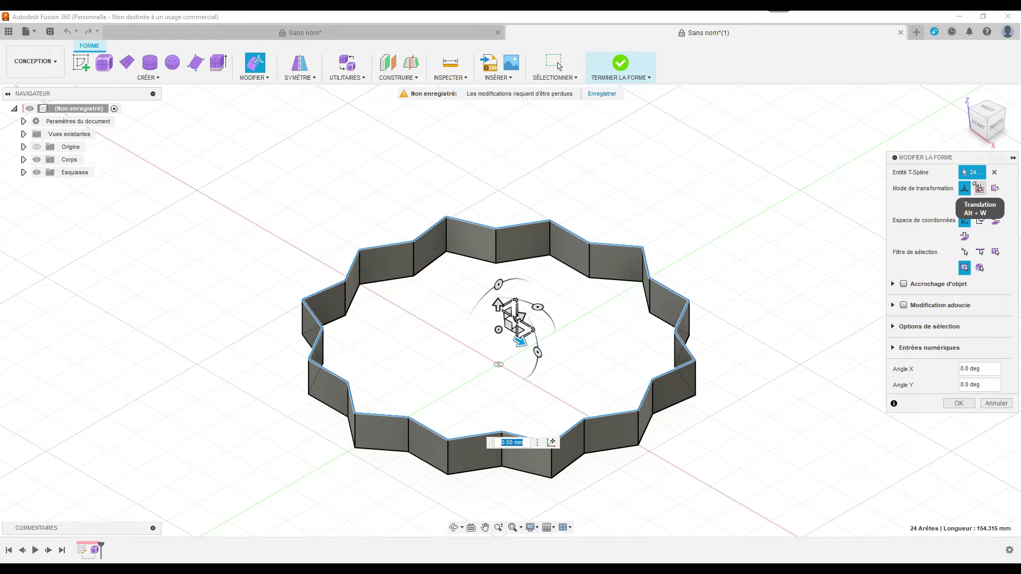
pyautogui.click(973, 184)
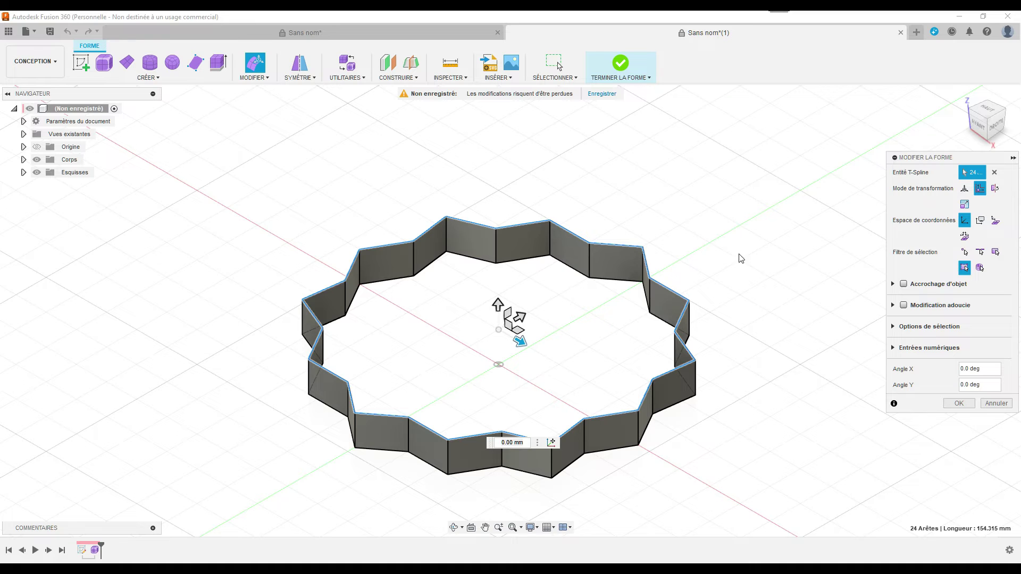
pyautogui.click(995, 190)
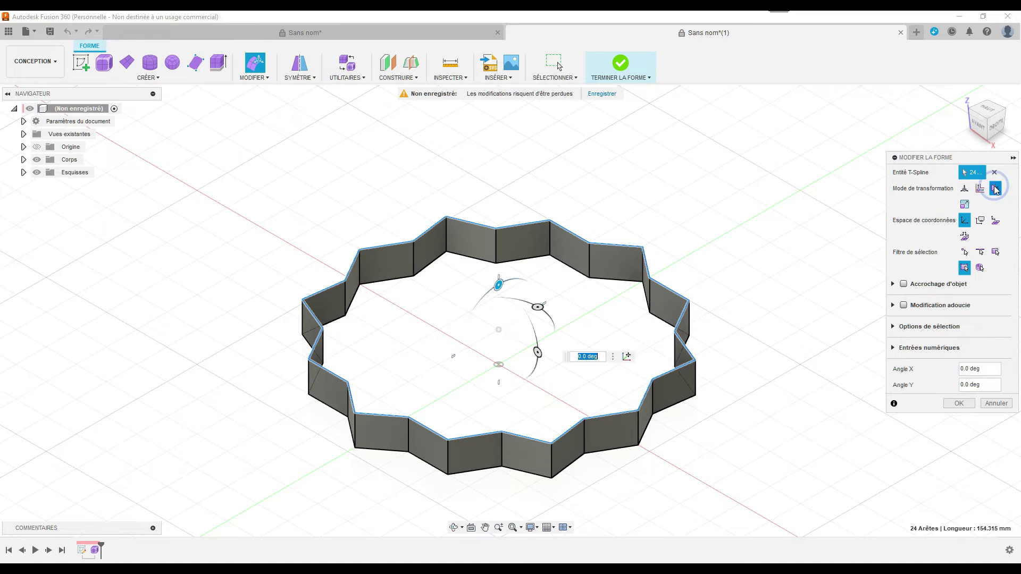
pyautogui.click(964, 206)
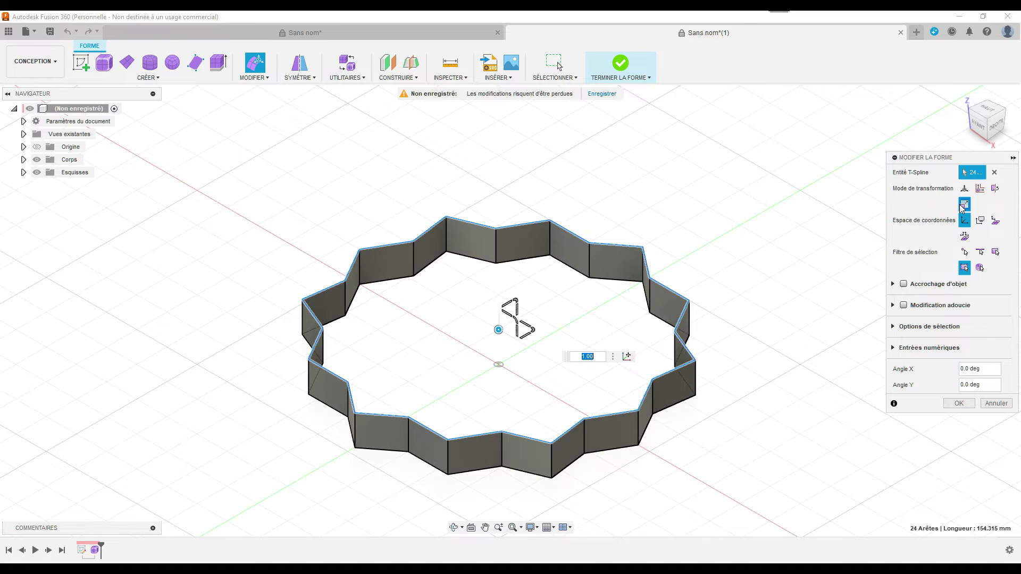
pyautogui.click(964, 188)
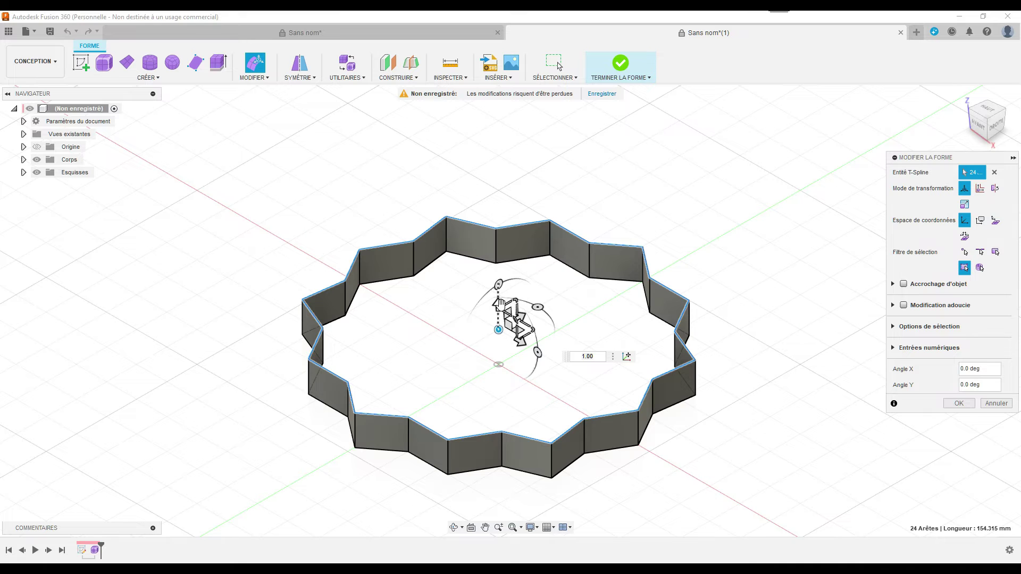
# - Extrude the top edge loop upward into a new band with a 5 mm rim, then deselect
pyautogui.moveTo(498, 307); pyautogui.dragTo(500, 301)
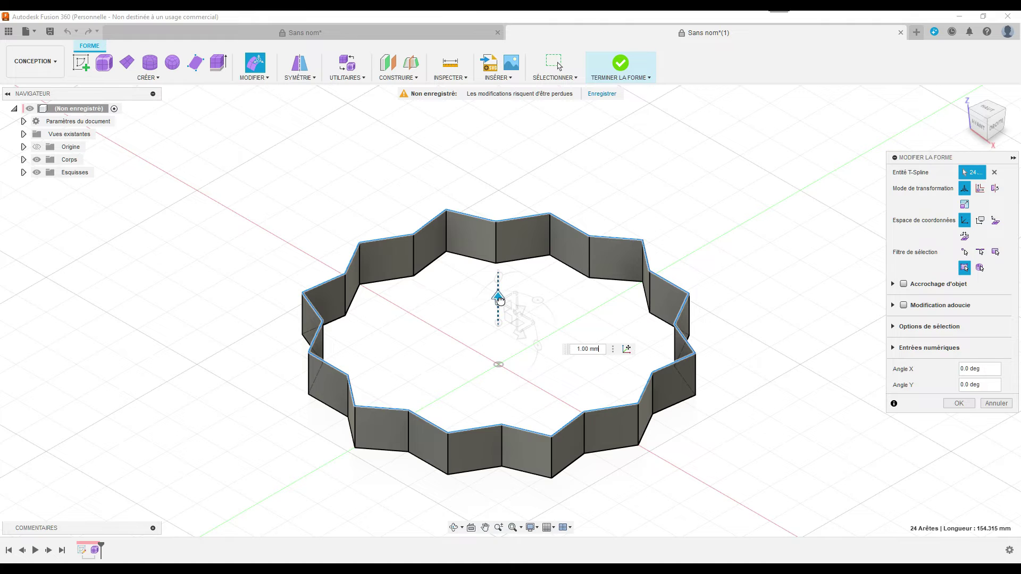
pyautogui.moveTo(500, 301); pyautogui.dragTo(497, 291)
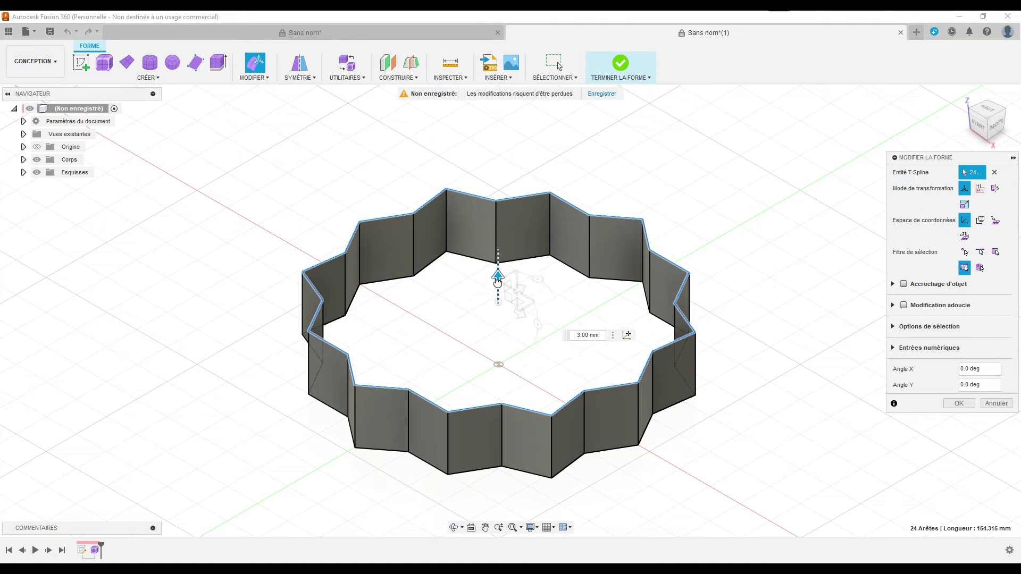
pyautogui.moveTo(497, 291); pyautogui.dragTo(498, 304)
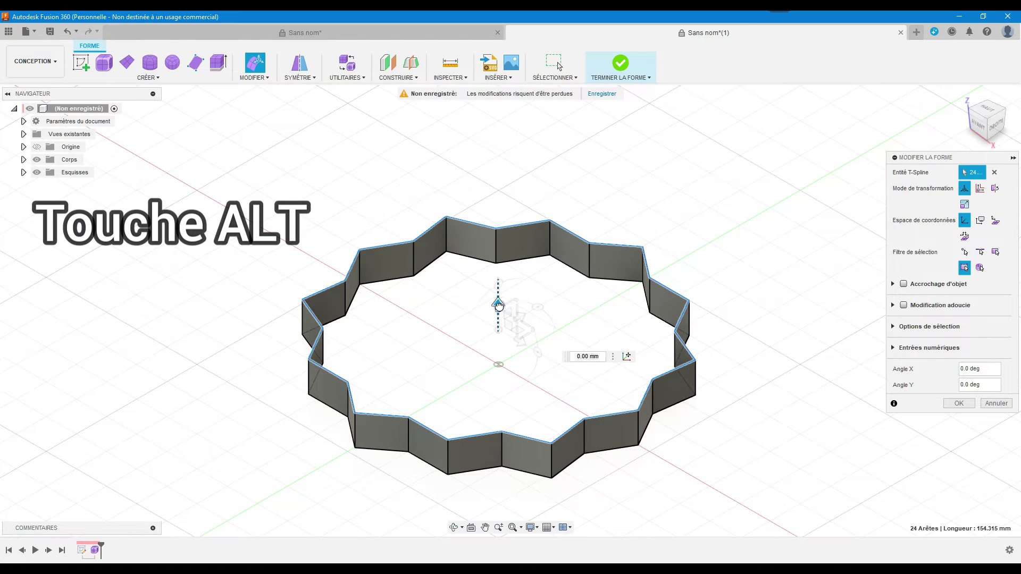
pyautogui.keyDown('alt'); pyautogui.moveTo(499, 303); pyautogui.dragTo(499, 290); pyautogui.keyUp('alt')
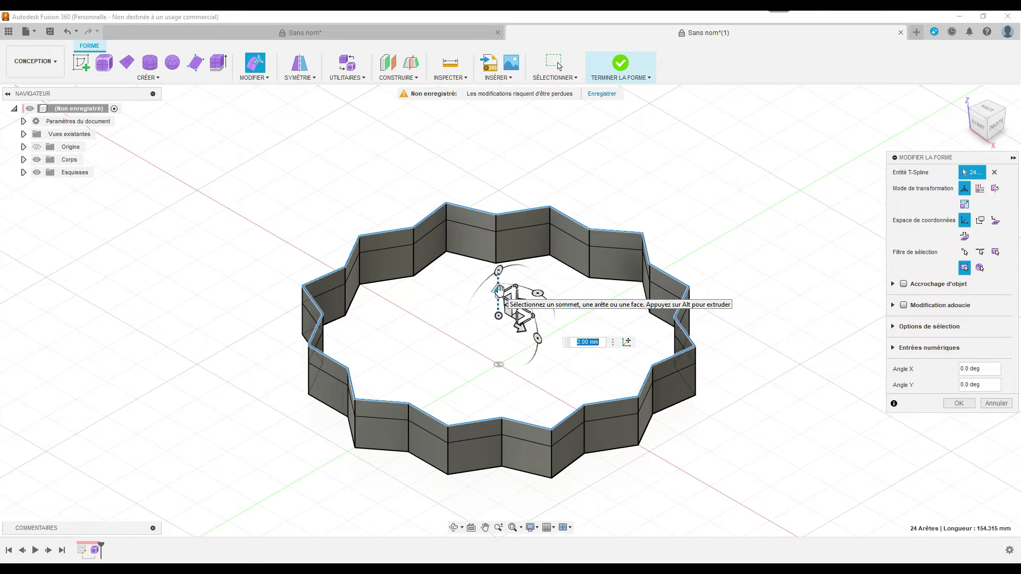
pyautogui.write('5')
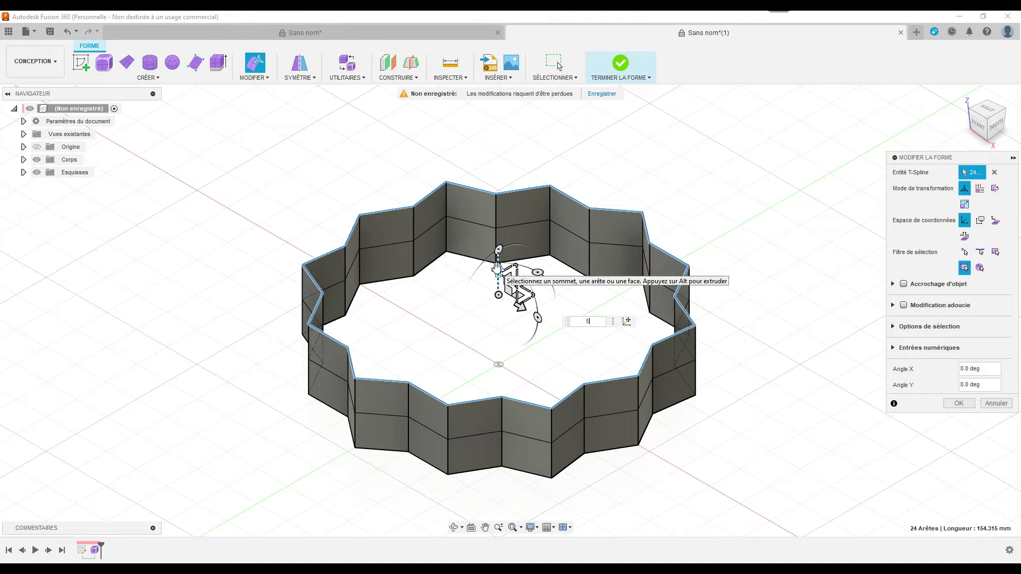
pyautogui.keyDown('alt'); pyautogui.moveTo(497, 268); pyautogui.dragTo(497, 263); pyautogui.keyUp('alt')
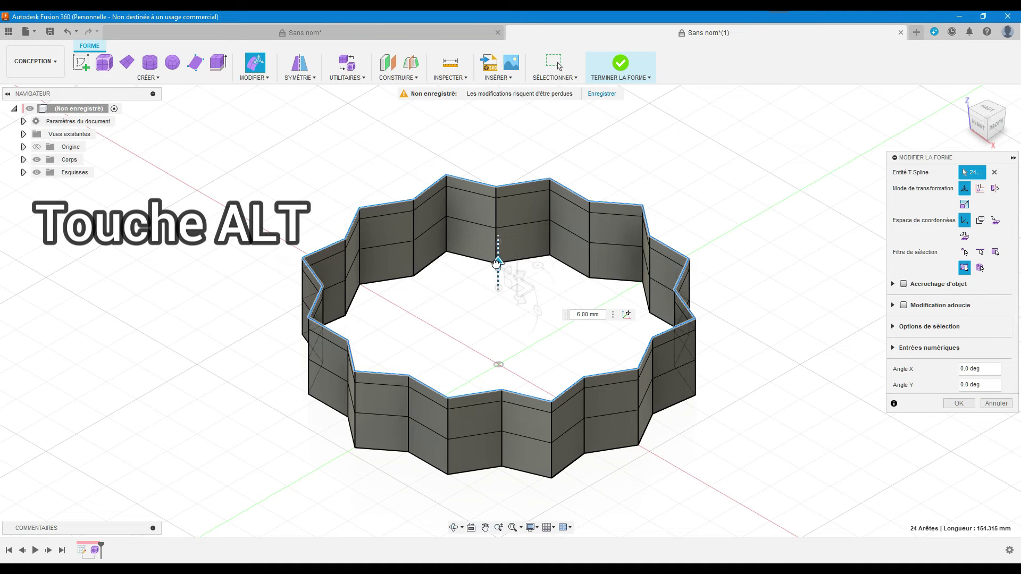
pyautogui.moveTo(497, 262); pyautogui.dragTo(495, 268)
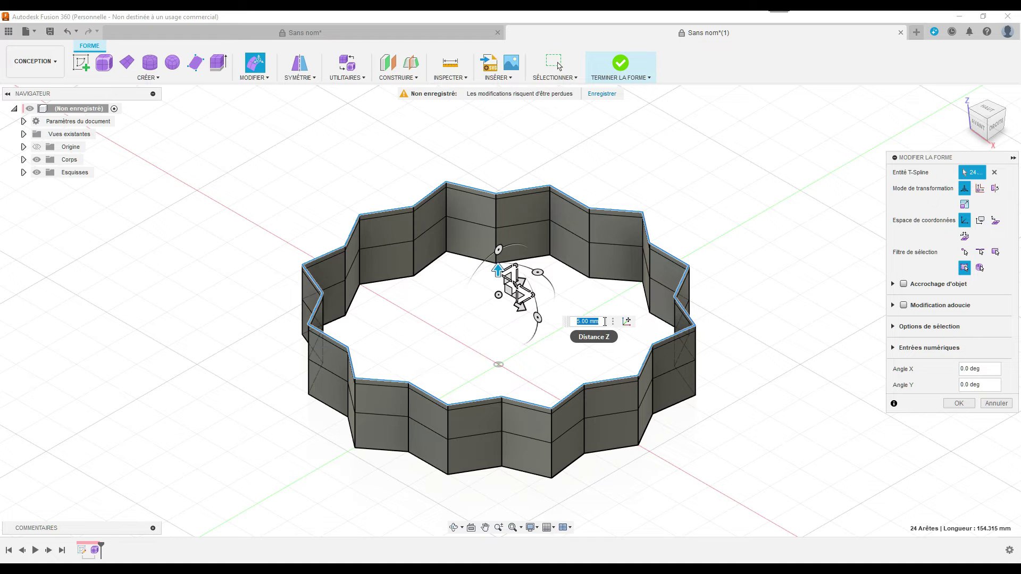
pyautogui.click(583, 378)
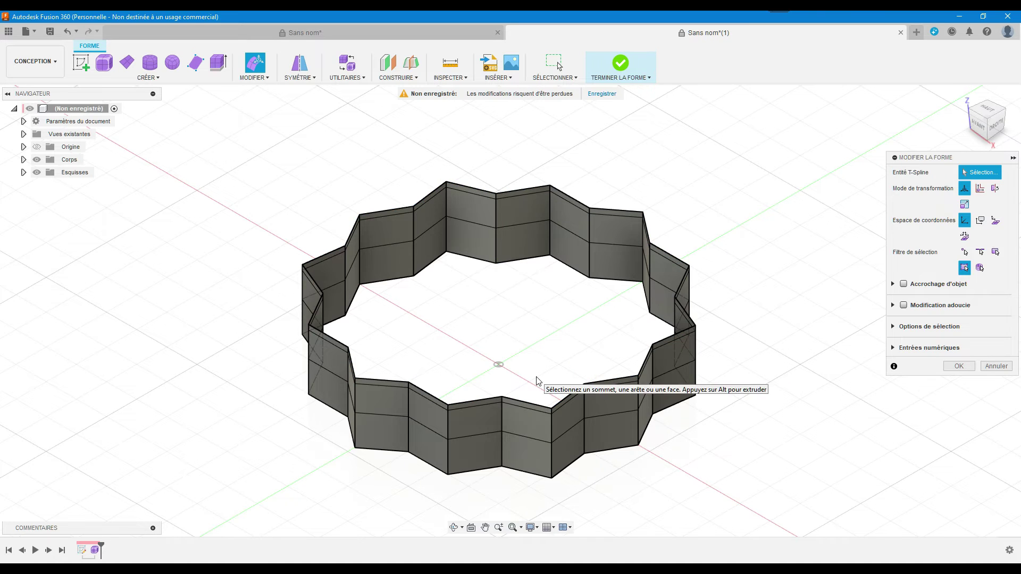
# - Undo the upper rows and Alt-extrude the top rim into a new 5 mm row
pyautogui.click(65, 32)
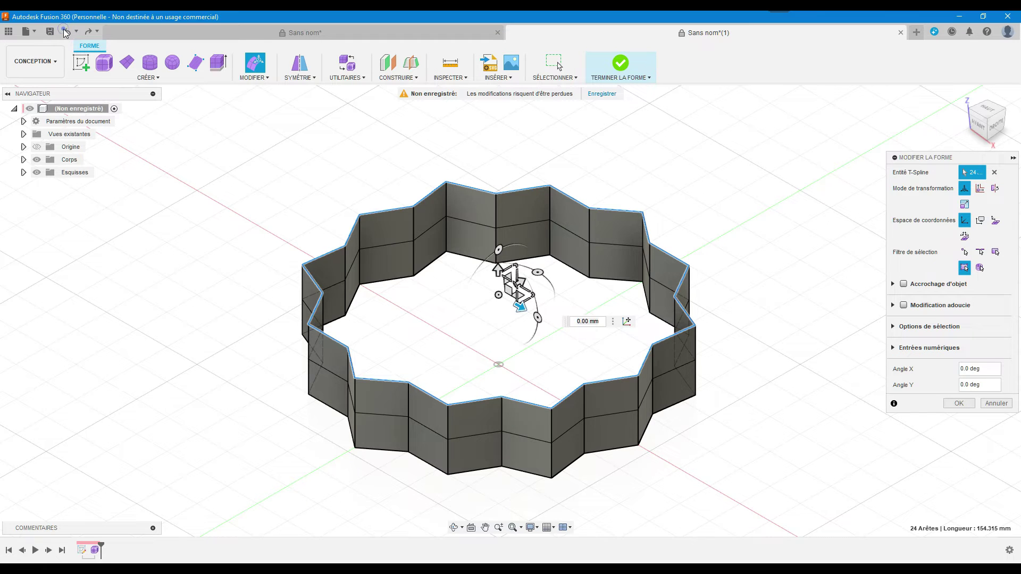
pyautogui.click(65, 32)
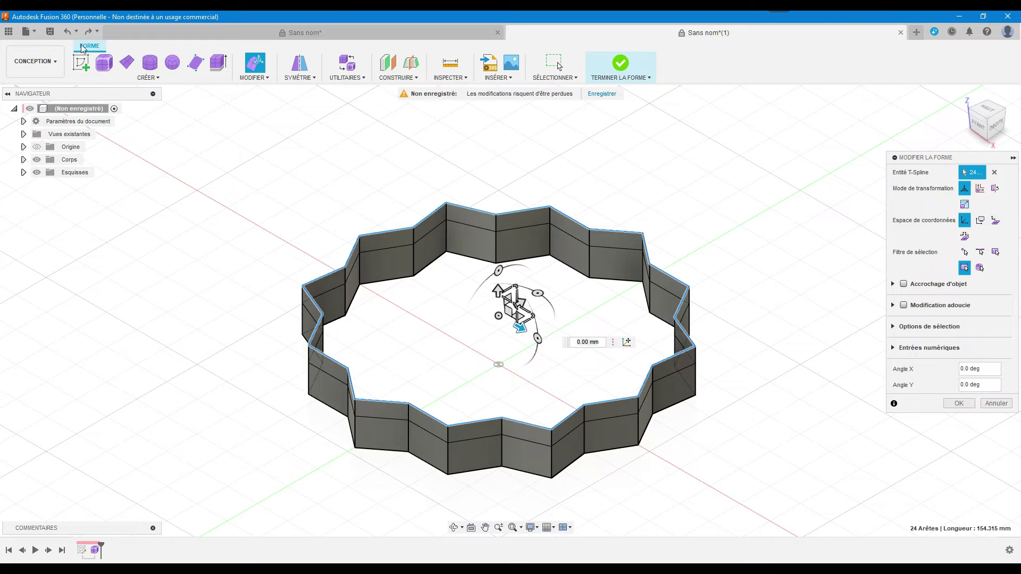
pyautogui.click(67, 31)
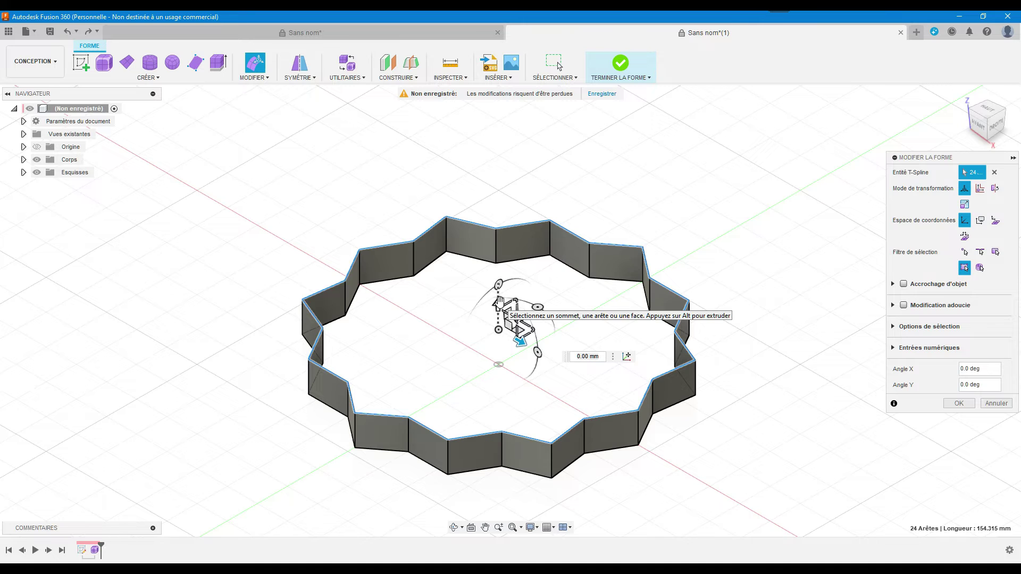
pyautogui.press('alt')
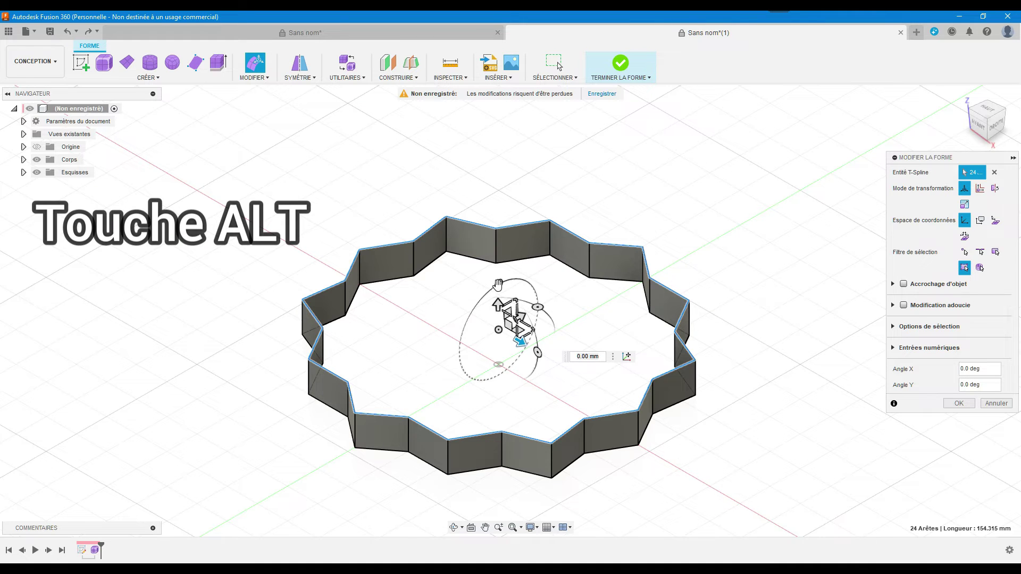
pyautogui.keyDown('alt'); pyautogui.moveTo(497, 302); pyautogui.dragTo(498, 285); pyautogui.keyUp('alt')
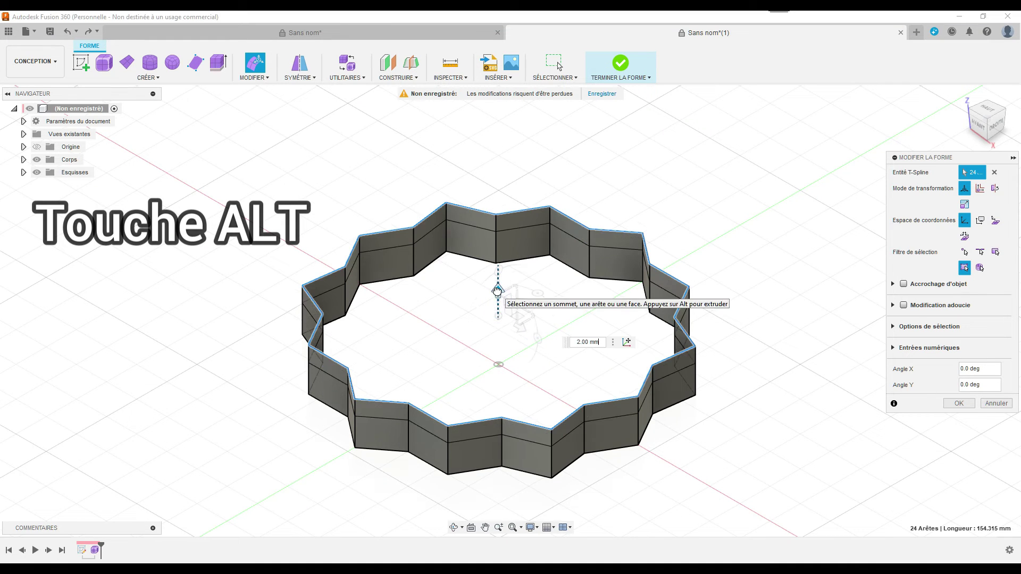
pyautogui.moveTo(498, 283); pyautogui.dragTo(494, 277)
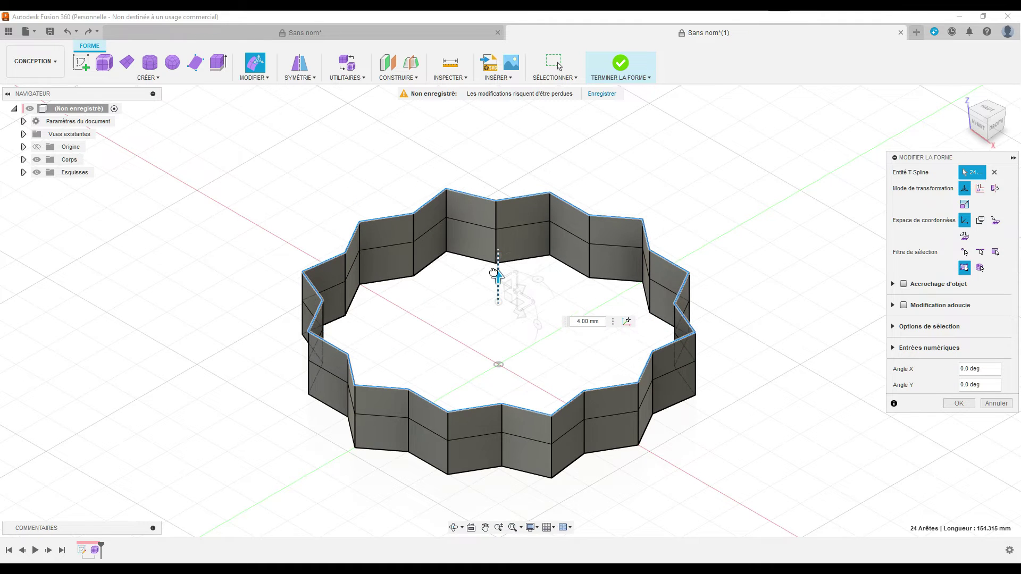
pyautogui.moveTo(494, 278); pyautogui.dragTo(494, 270)
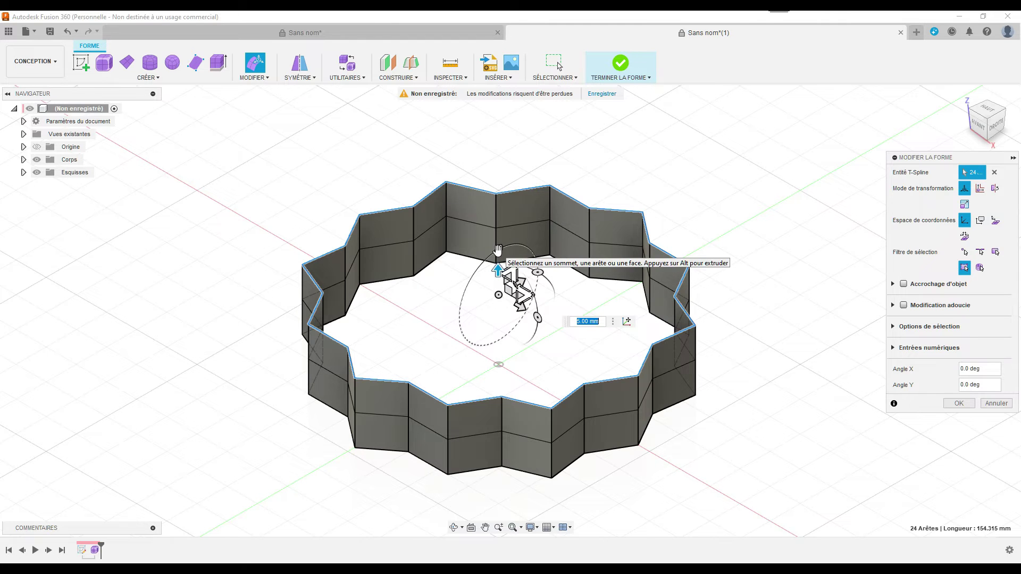
# - Extrude another row raising the rim to 10 mm, then compare with the reference vase tab
pyautogui.moveTo(497, 262); pyautogui.dragTo(497, 246)
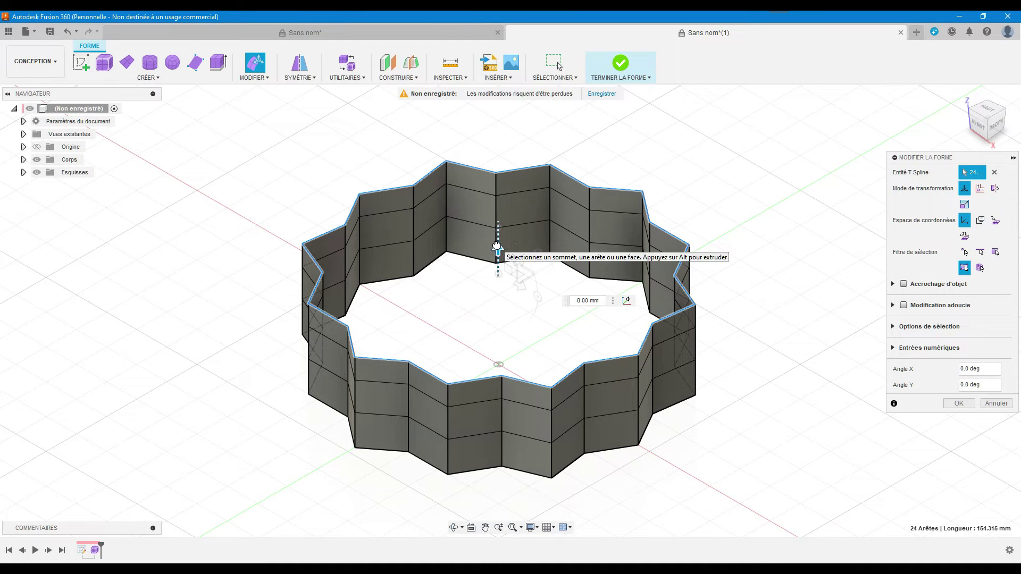
pyautogui.moveTo(497, 246); pyautogui.dragTo(492, 235)
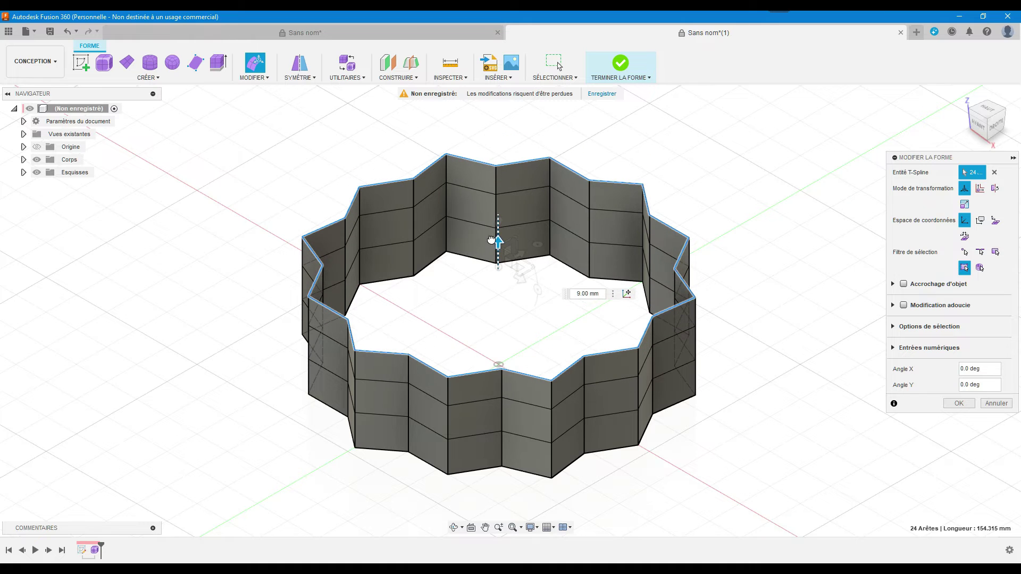
pyautogui.moveTo(492, 235); pyautogui.dragTo(491, 232)
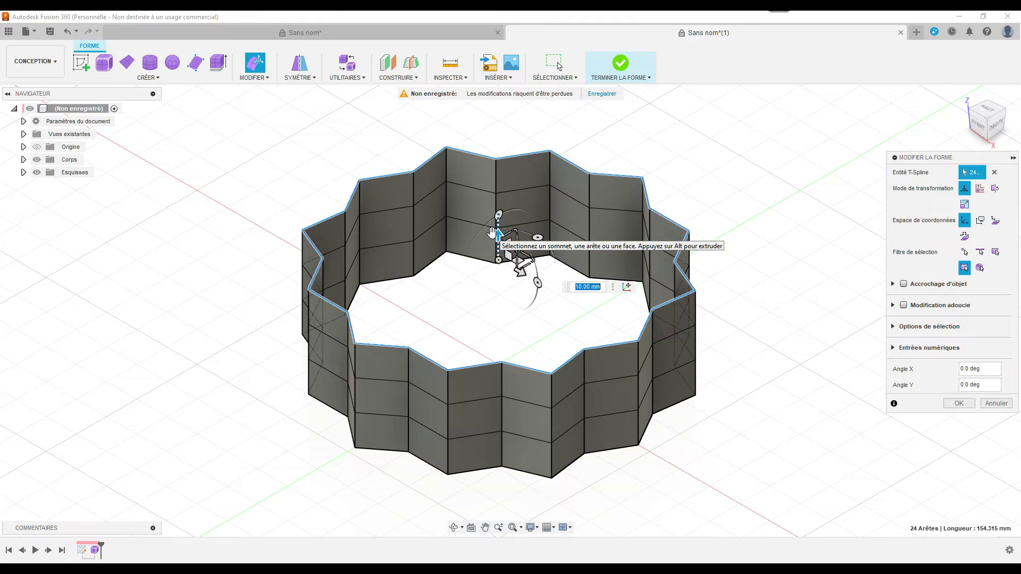
pyautogui.click(359, 24)
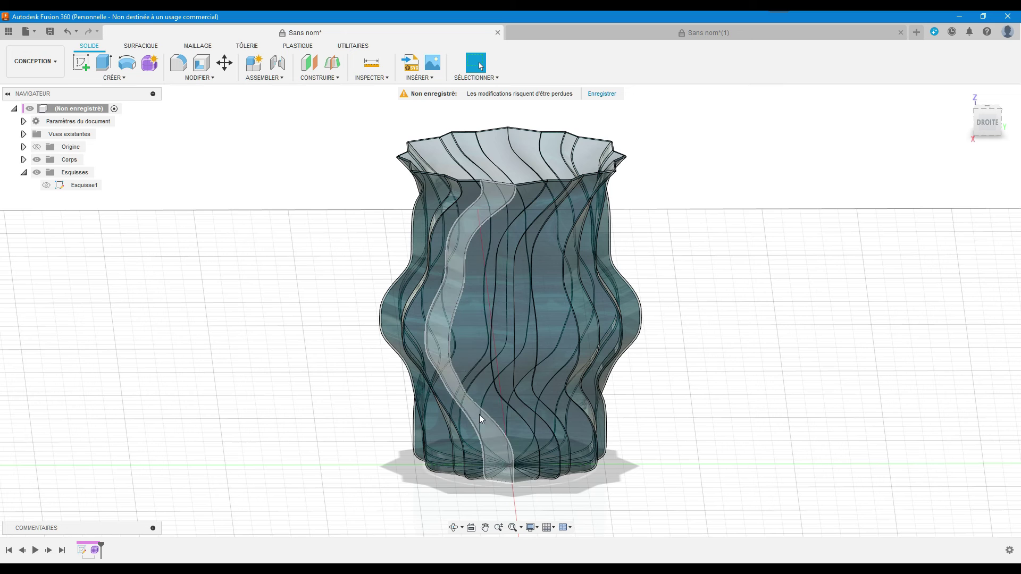
pyautogui.click(640, 36)
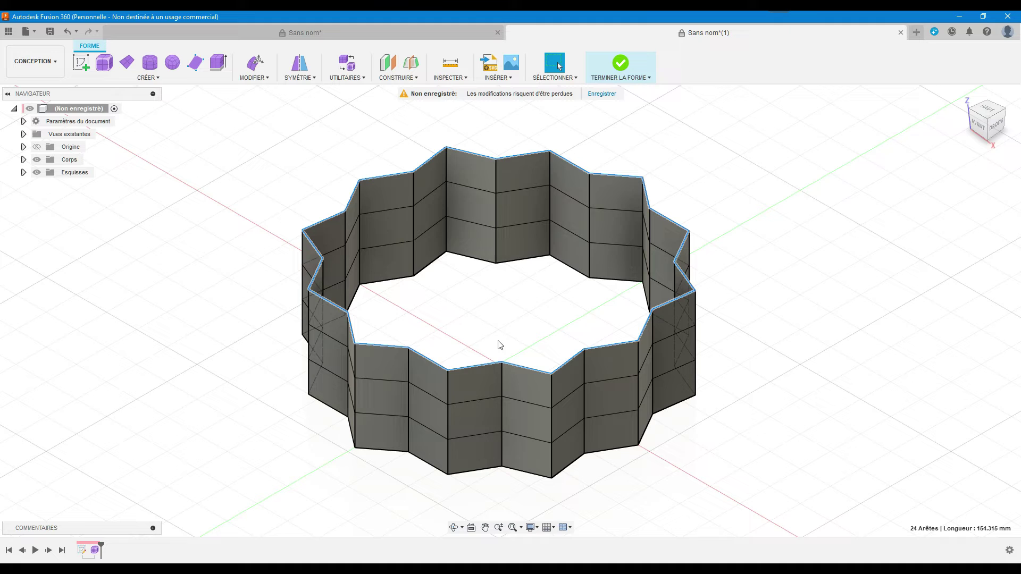
pyautogui.click(249, 73)
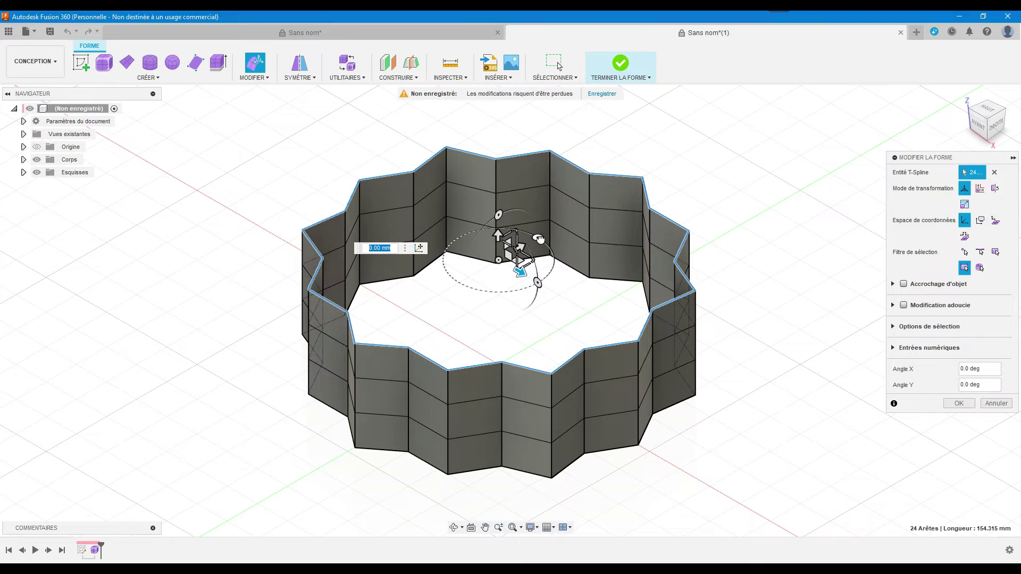
# - Twist the top rim -10°, then add 2 mm and 3 mm rows, twisting each, ending at -15°
pyautogui.moveTo(539, 239); pyautogui.dragTo(540, 240)
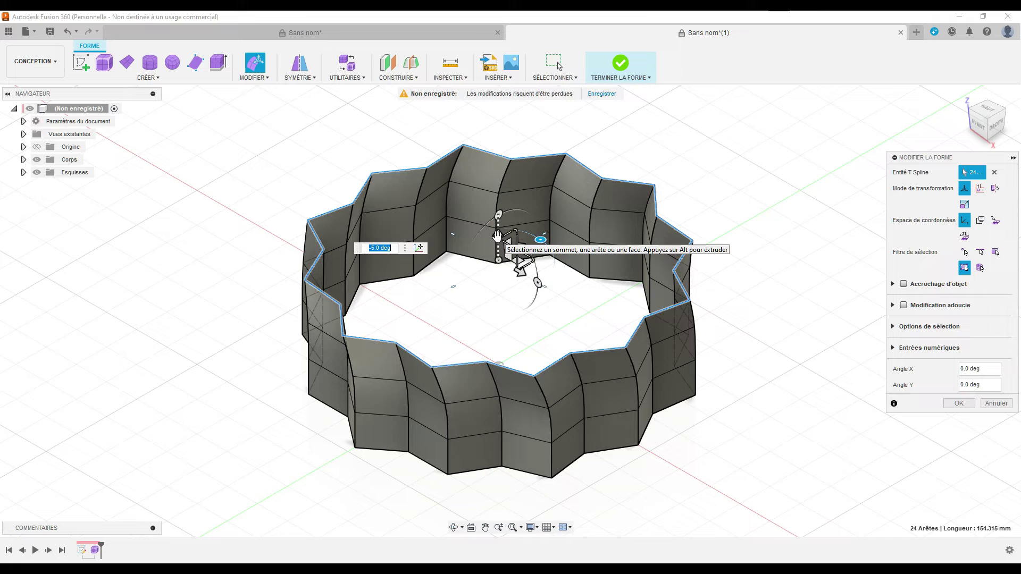
pyautogui.keyDown('alt'); pyautogui.moveTo(498, 235); pyautogui.dragTo(498, 204); pyautogui.keyUp('alt')
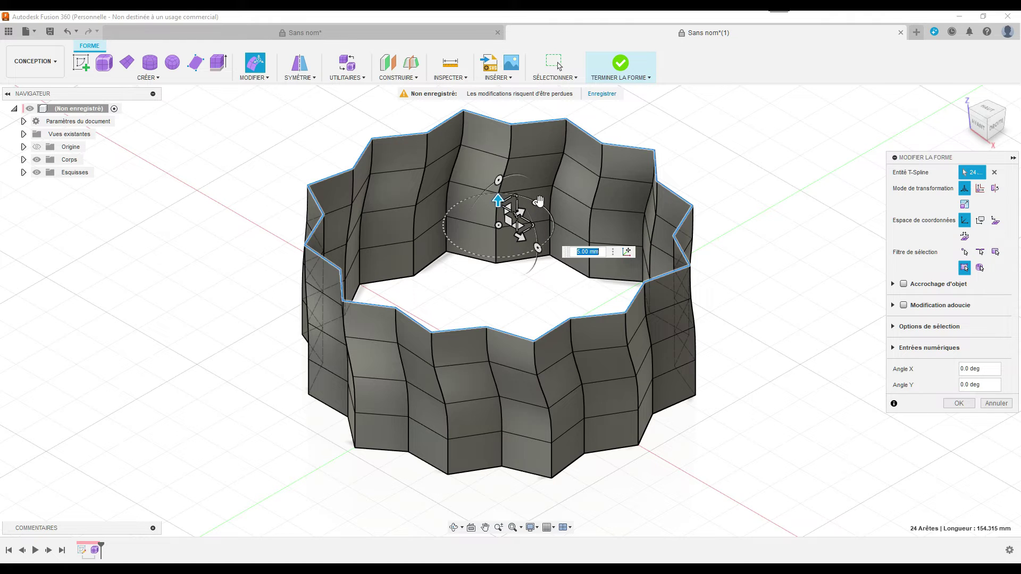
pyautogui.moveTo(539, 203); pyautogui.dragTo(542, 208)
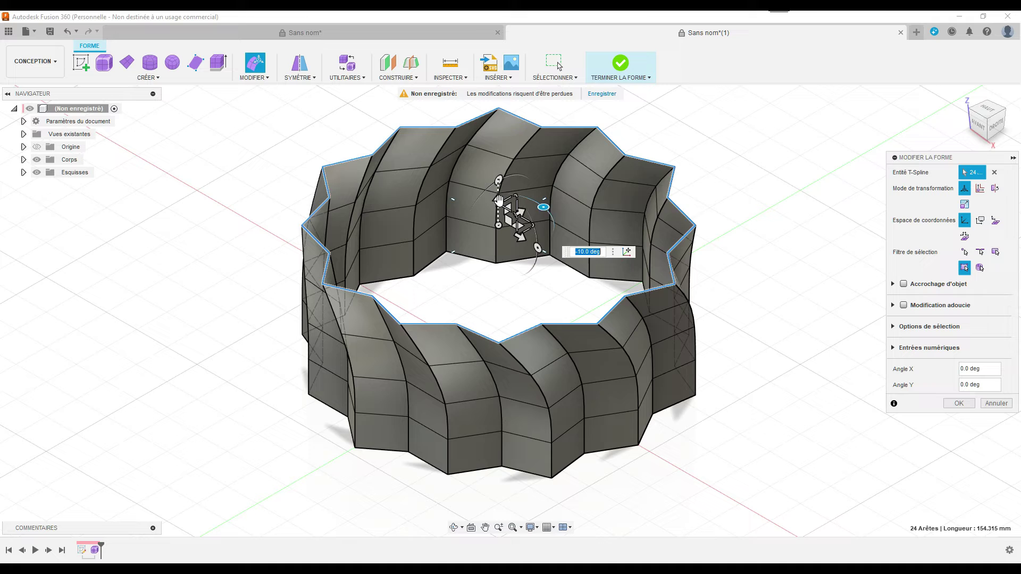
pyautogui.moveTo(499, 200); pyautogui.dragTo(498, 167)
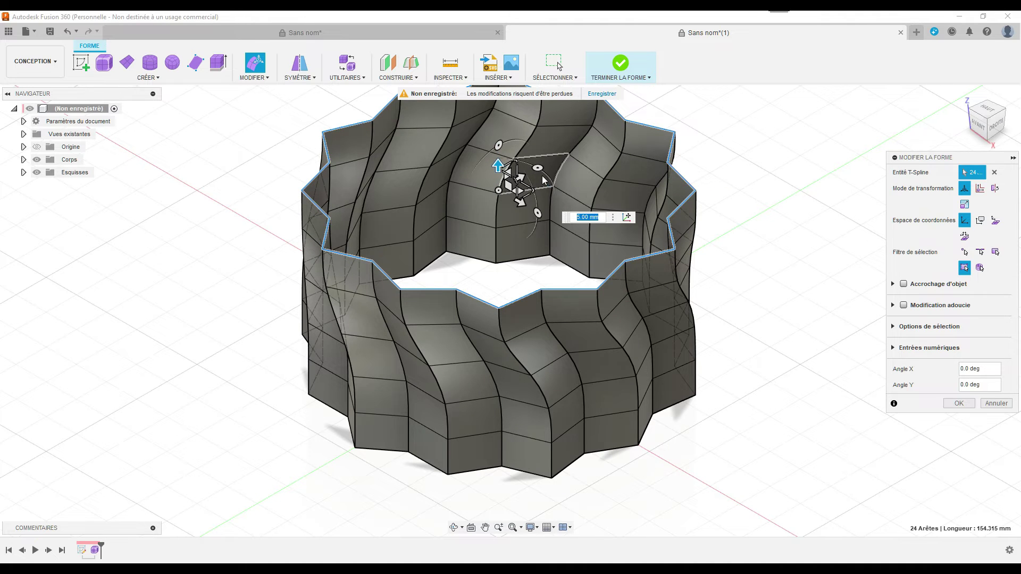
pyautogui.moveTo(538, 168); pyautogui.dragTo(544, 175)
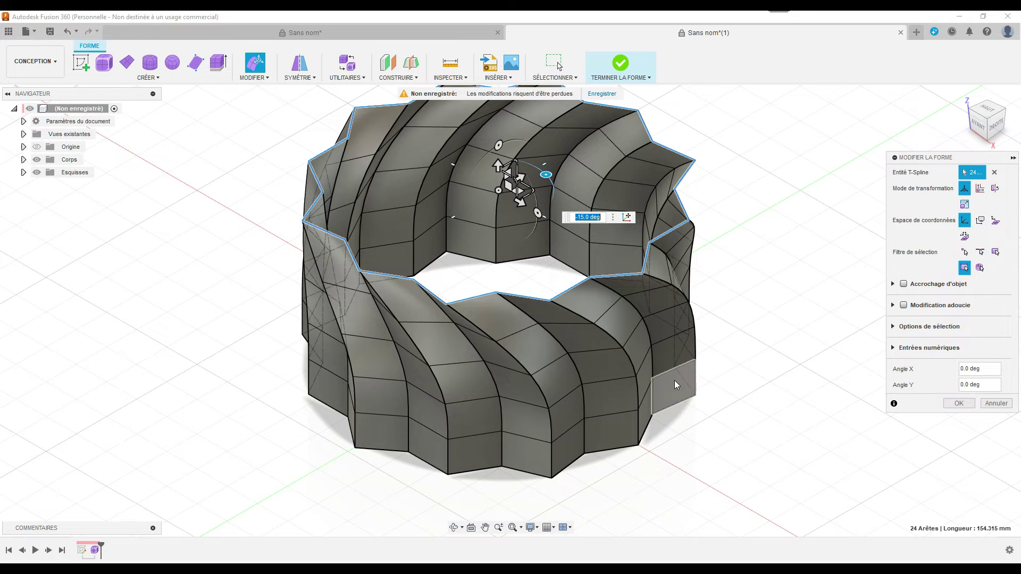
pyautogui.scroll(-1, 782, 186)
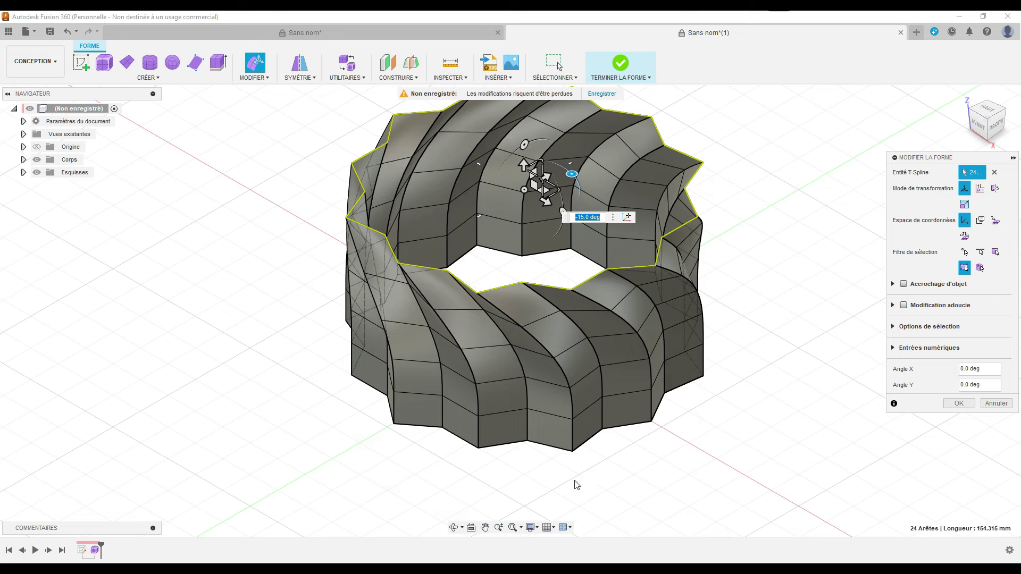
# - Extrude the top rim up 5 mm and apply a uniform scale of 1
pyautogui.click(512, 528)
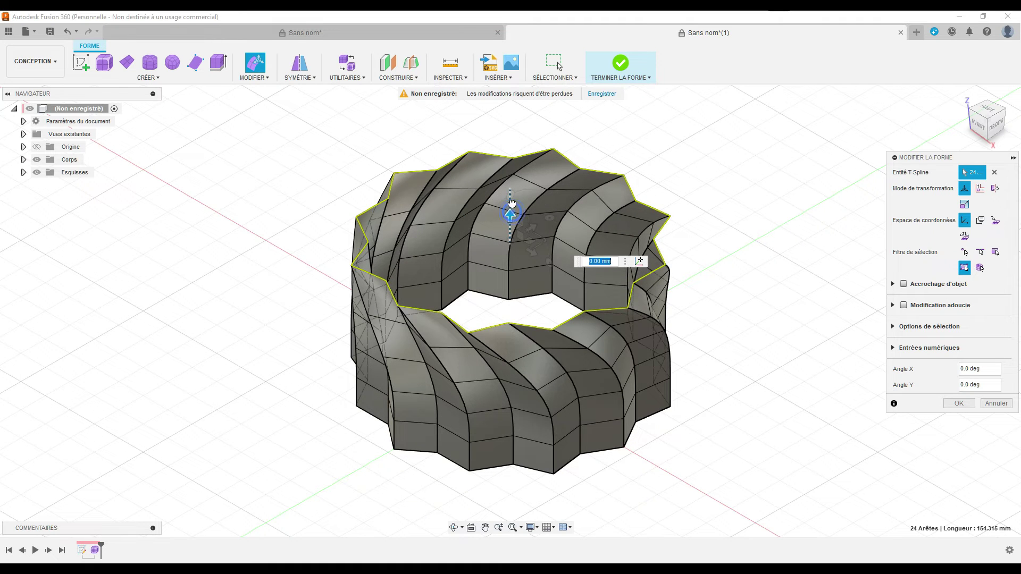
pyautogui.moveTo(510, 214); pyautogui.dragTo(512, 186)
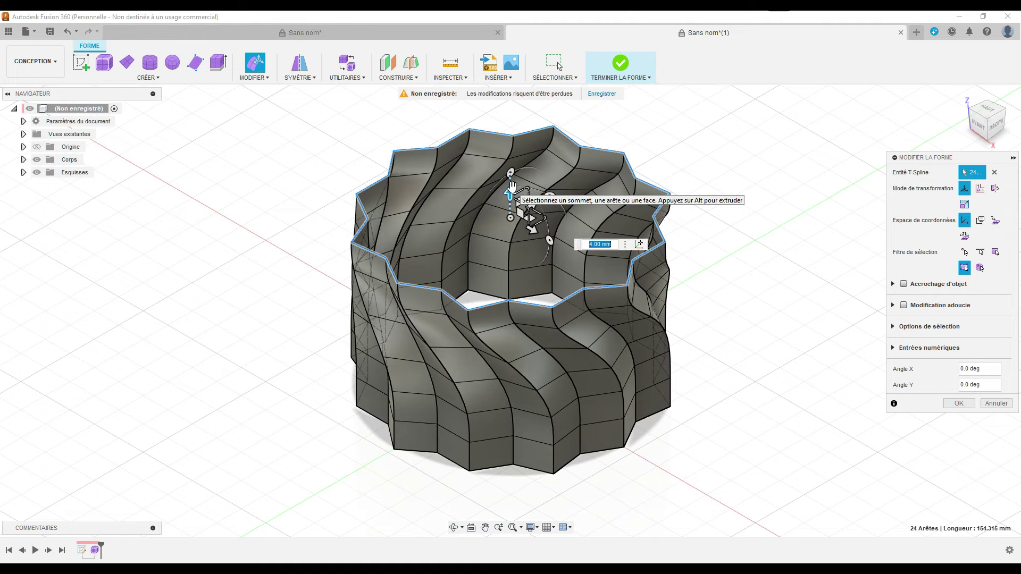
pyautogui.write('5')
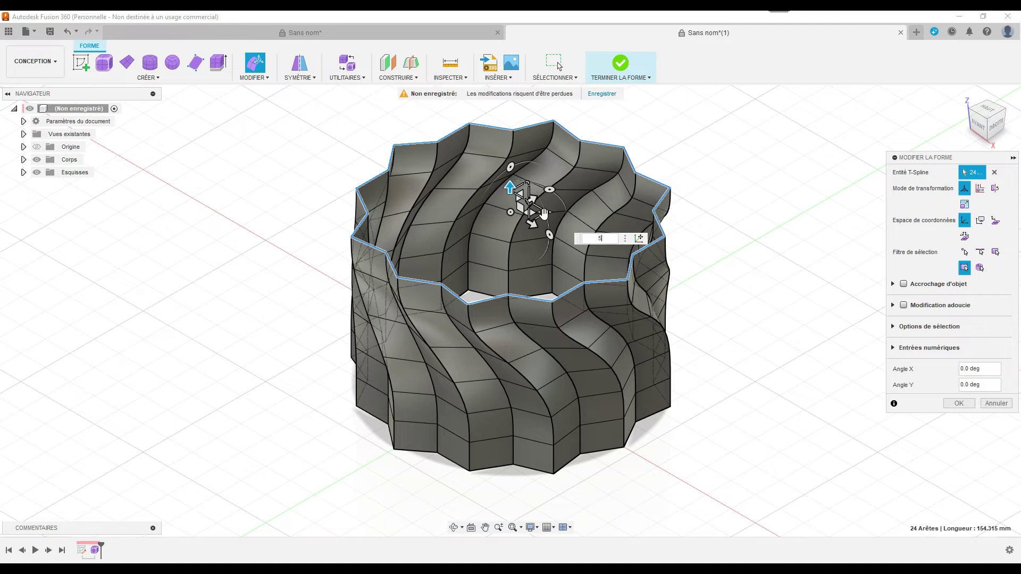
pyautogui.click(543, 213)
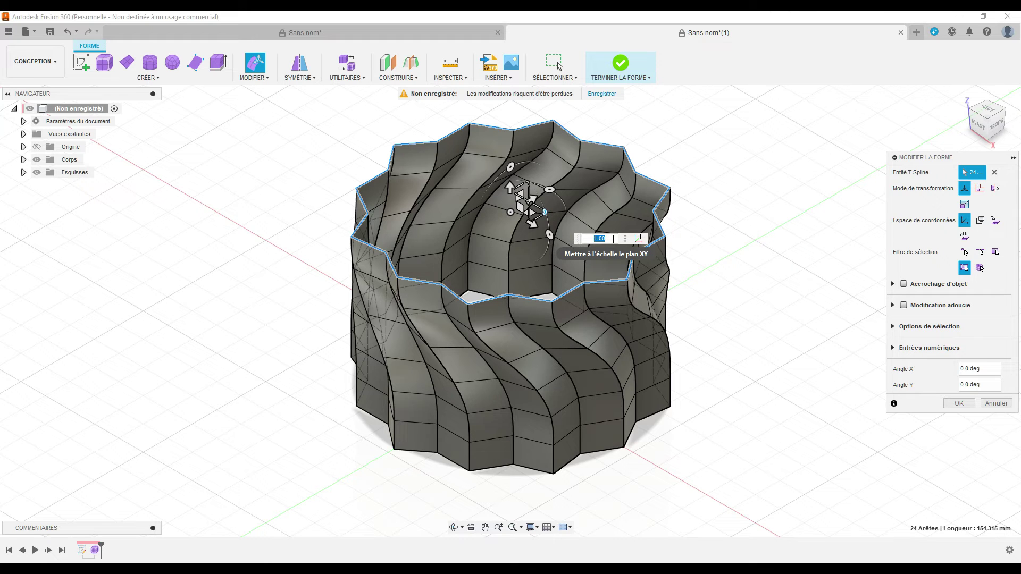
pyautogui.write('1')
pyautogui.press('Return')
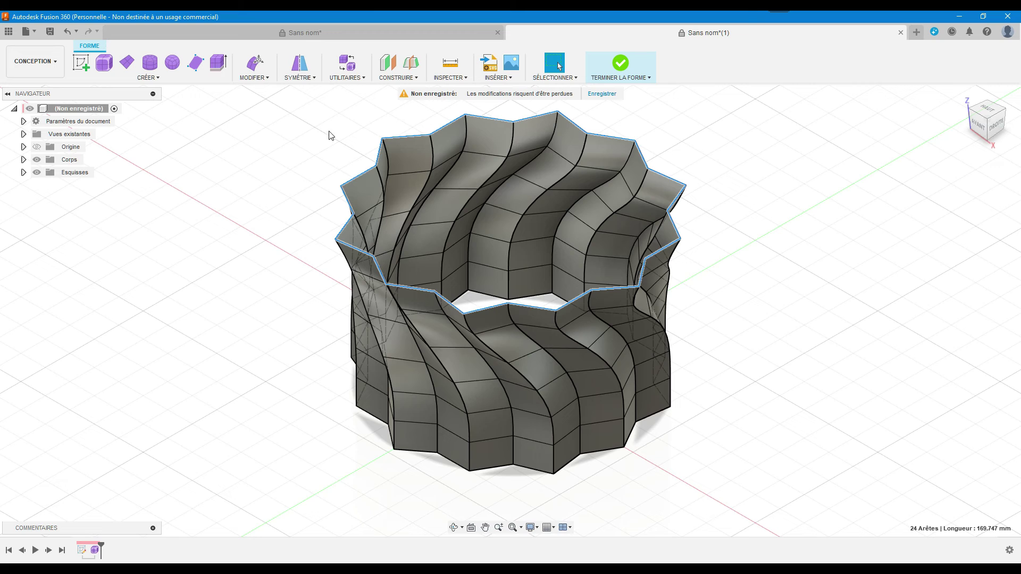
# - Add another 5 mm row above the rim and scale the new rim to 1.2
pyautogui.click(255, 63)
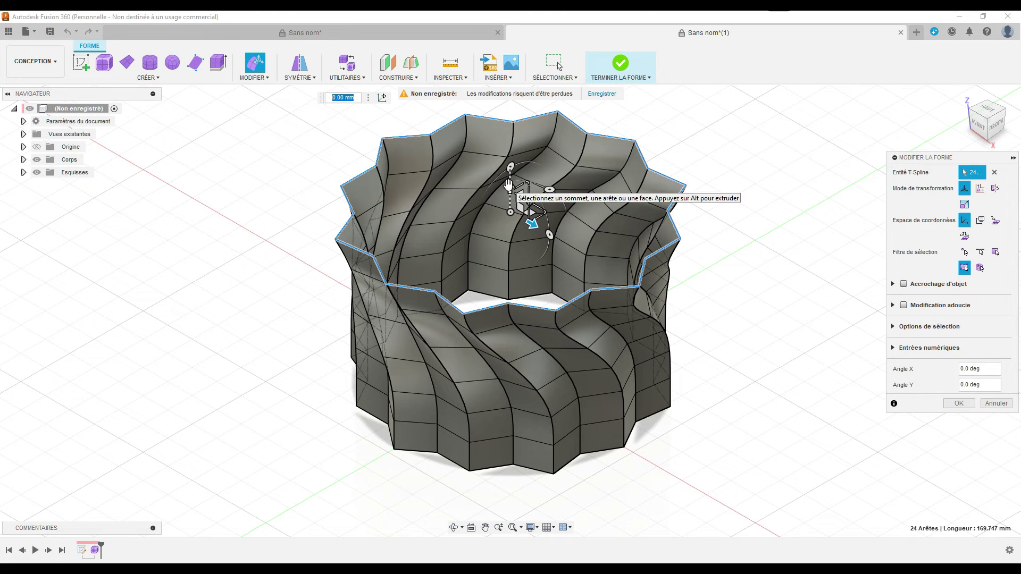
pyautogui.moveTo(508, 185); pyautogui.dragTo(509, 176)
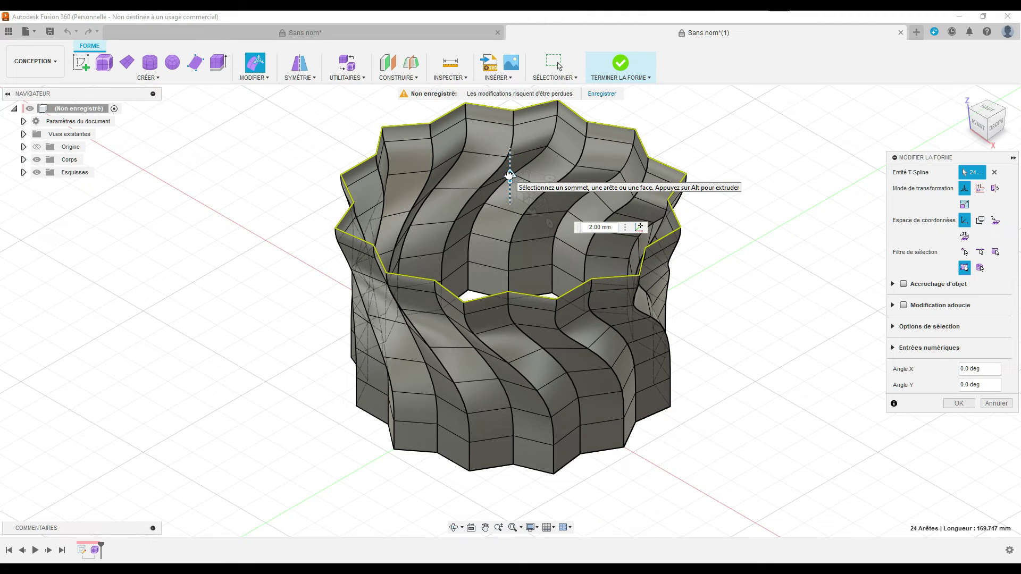
pyautogui.moveTo(509, 176); pyautogui.dragTo(509, 157)
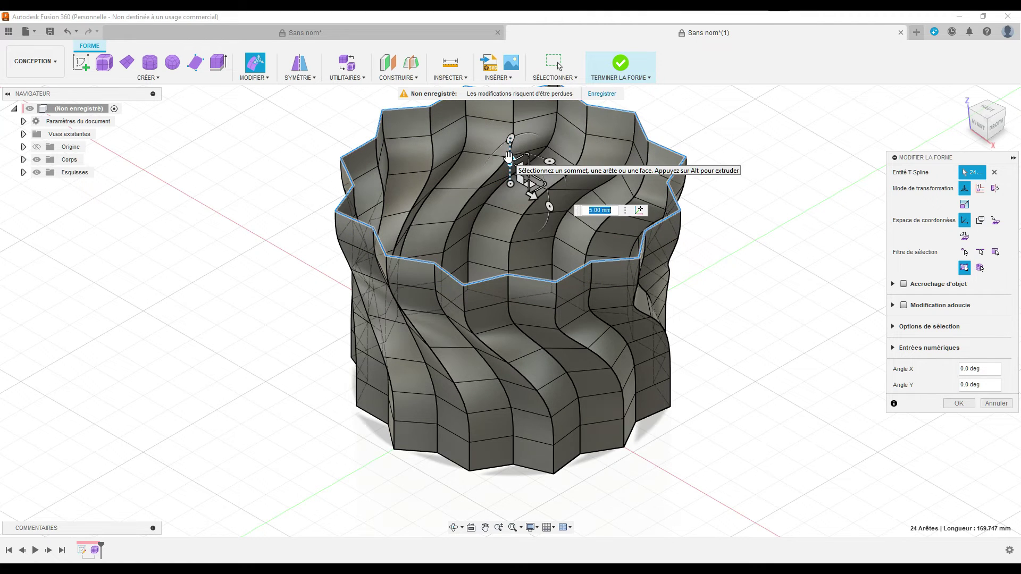
pyautogui.click(546, 182)
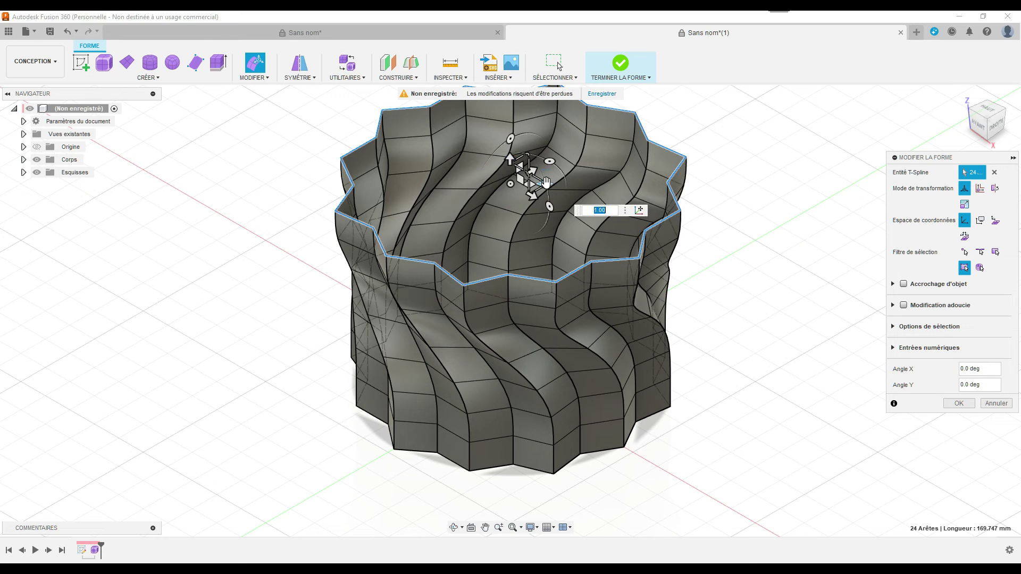
pyautogui.write('1.2')
pyautogui.press('Return')
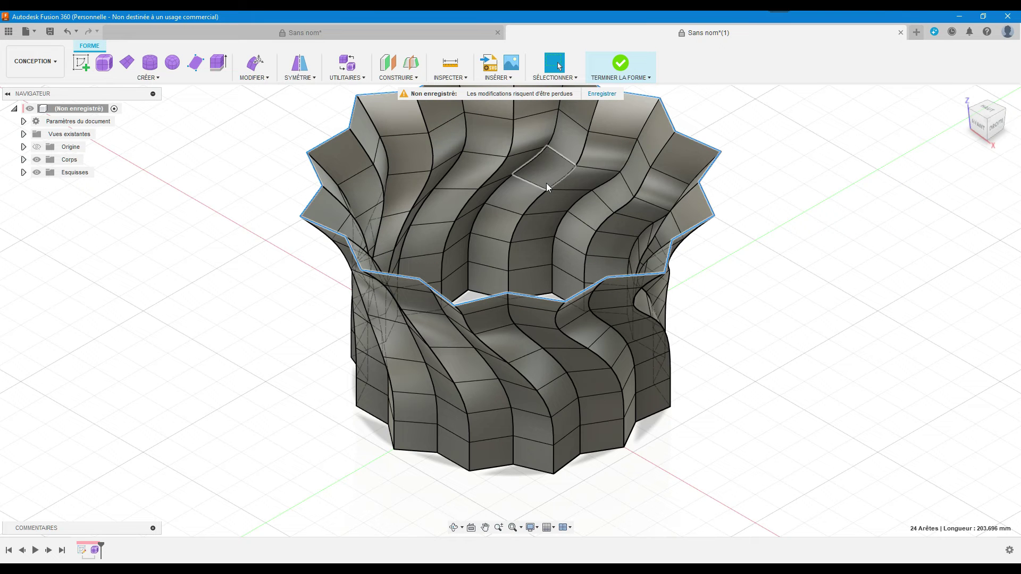
pyautogui.click(511, 528)
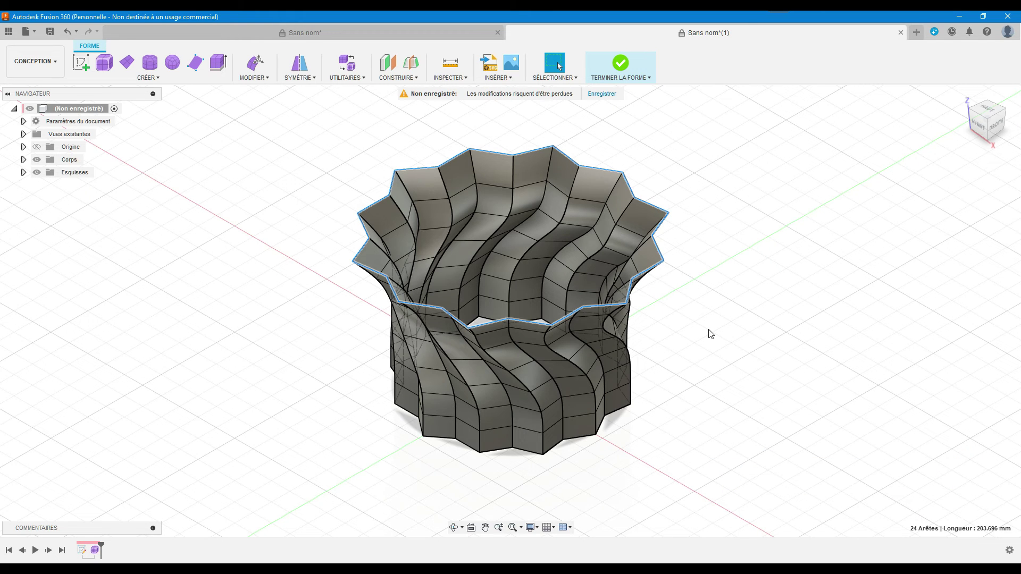
# - Extend the vase 15 mm upward from the top rim
pyautogui.click(253, 69)
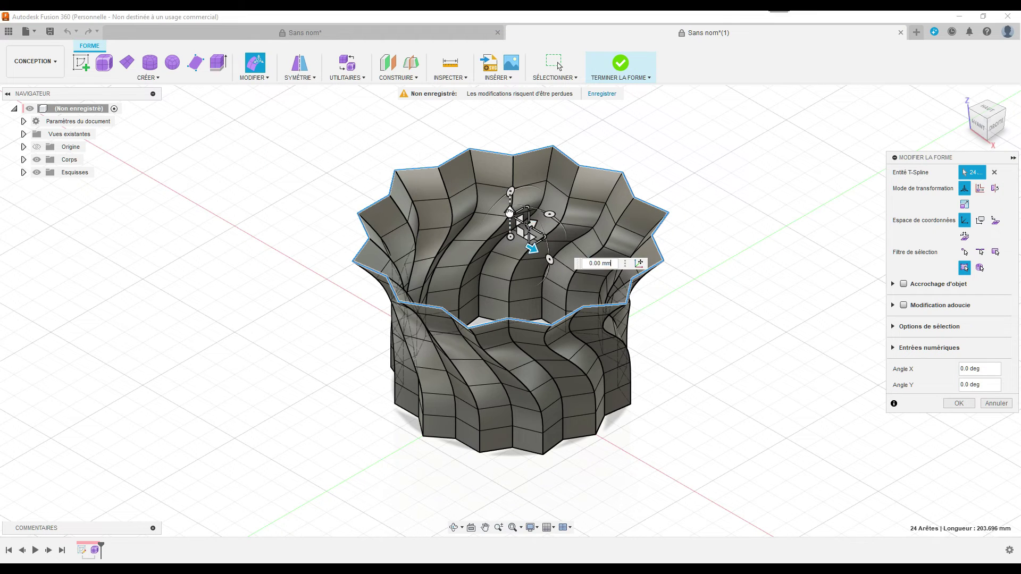
pyautogui.moveTo(510, 211); pyautogui.dragTo(509, 190)
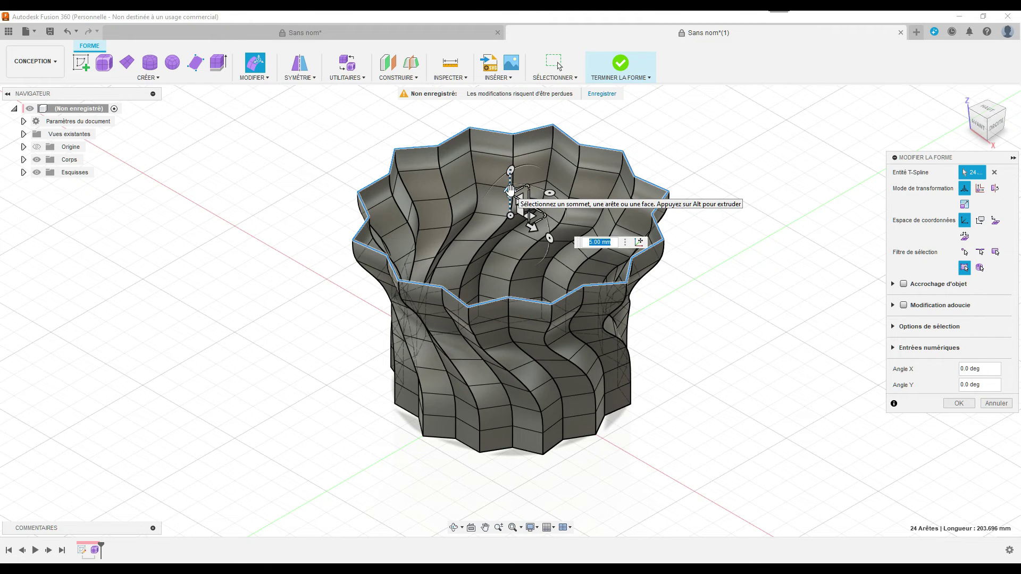
pyautogui.moveTo(510, 189); pyautogui.dragTo(509, 170)
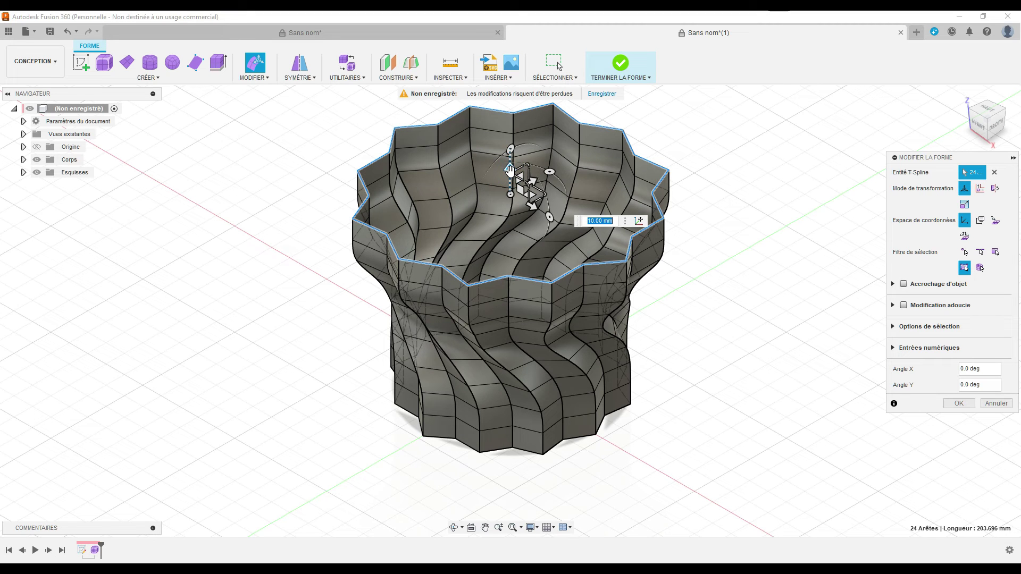
pyautogui.moveTo(509, 170); pyautogui.dragTo(510, 155)
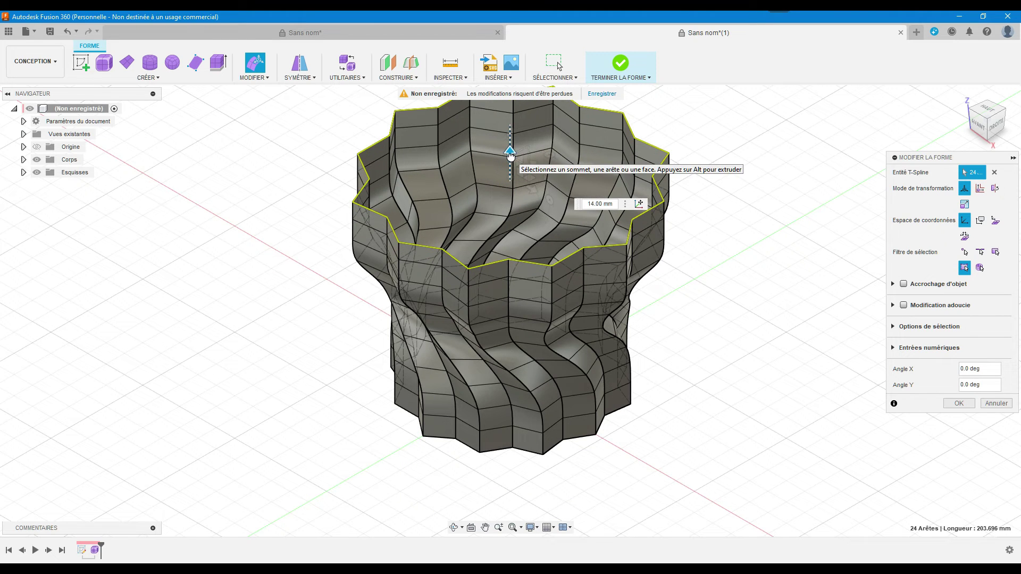
pyautogui.moveTo(511, 156); pyautogui.dragTo(511, 153)
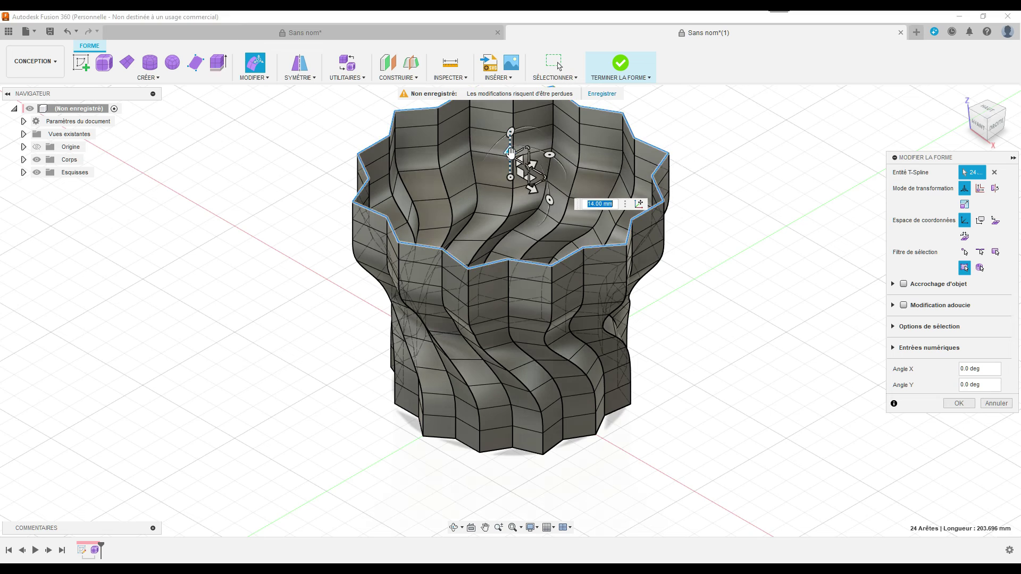
pyautogui.write('15')
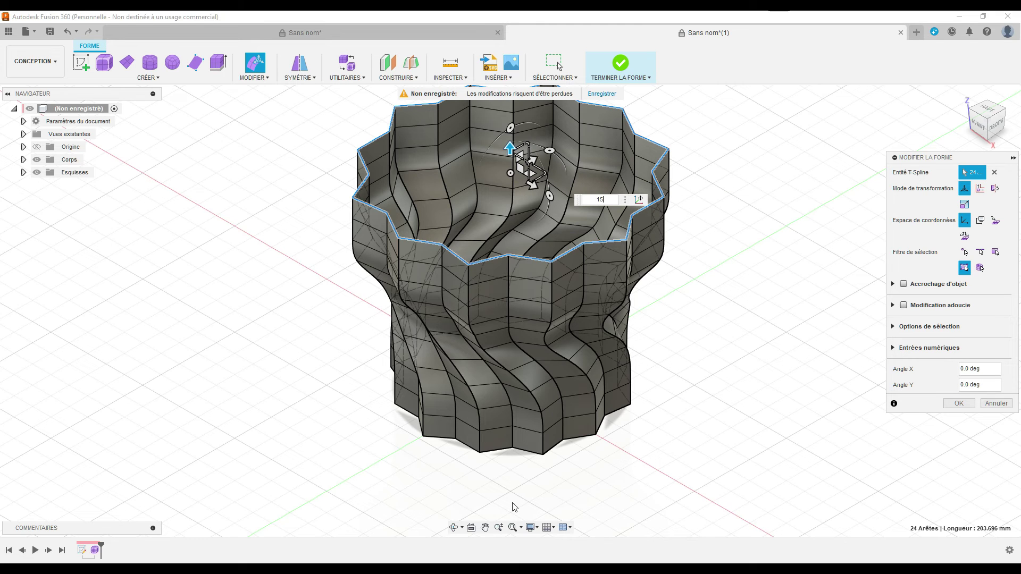
pyautogui.click(515, 531)
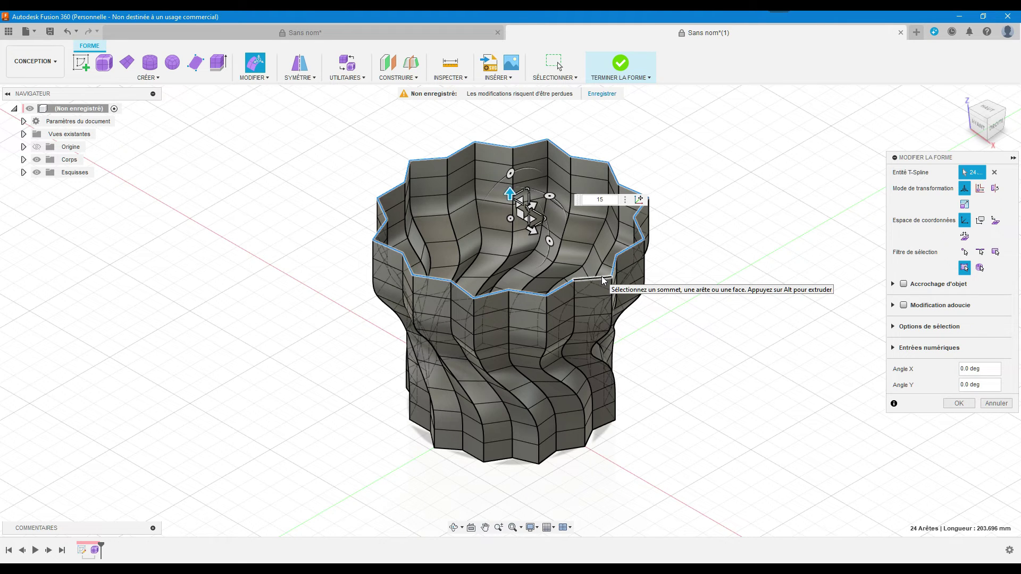
# - Shrink the new top rim uniformly by a factor of 1/1.1
pyautogui.click(544, 218)
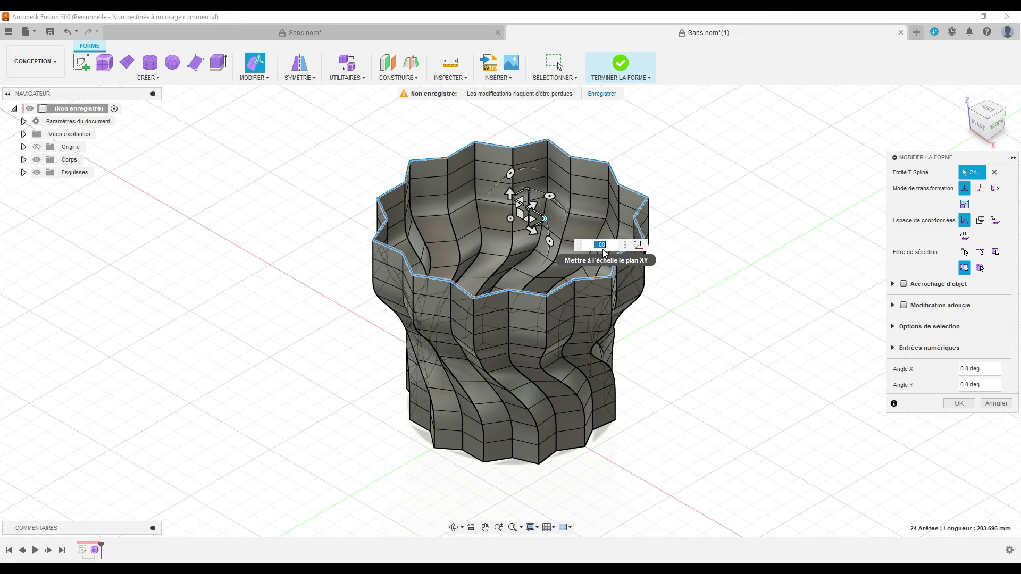
pyautogui.write('1/1.1')
pyautogui.press('Return')
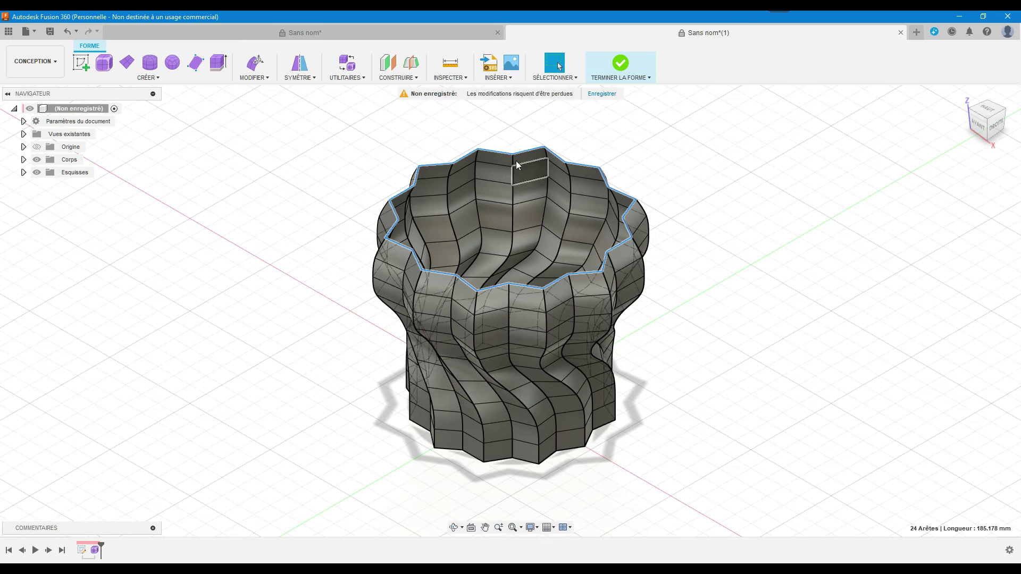
pyautogui.click(250, 64)
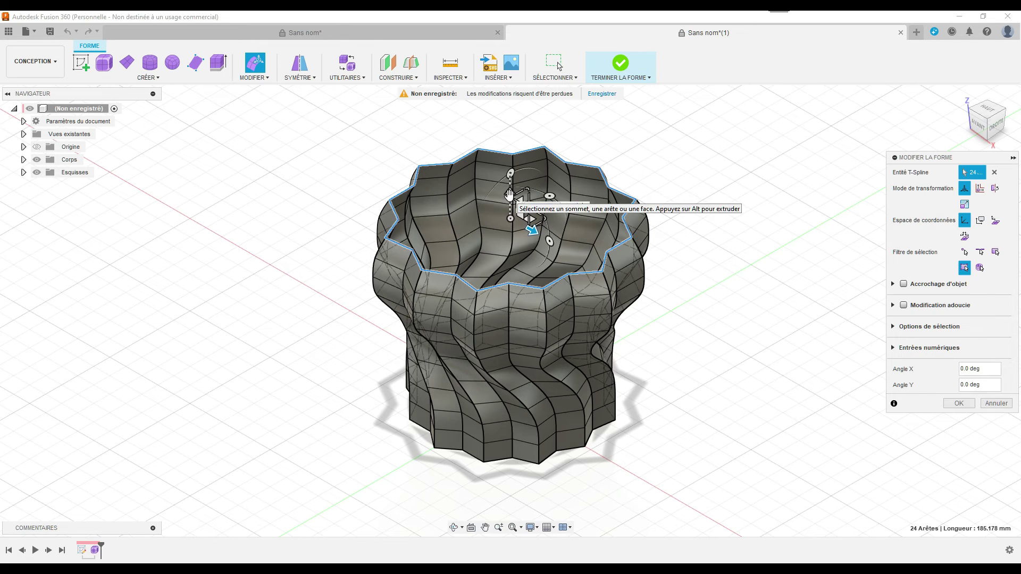
# - Raise the rim about 5 mm and narrow it by a further 1/1.2 scale
pyautogui.moveTo(508, 194); pyautogui.dragTo(509, 178)
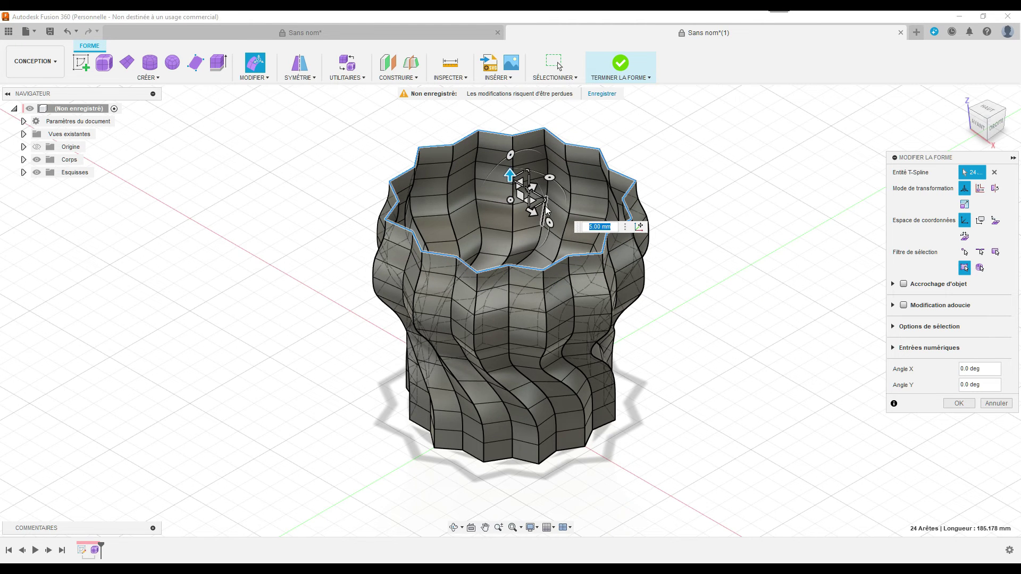
pyautogui.click(543, 201)
pyautogui.write('1')
pyautogui.write('1.2')
pyautogui.press('Return')
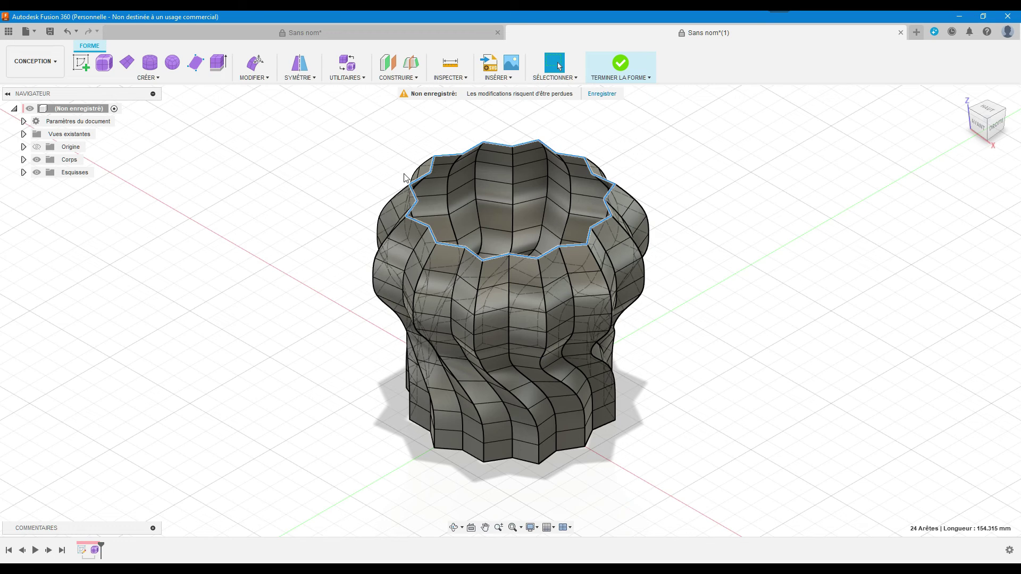
# - Add 5 mm rows above the narrowed rim, twisting the rim 10 degrees between extrusions
pyautogui.click(256, 61)
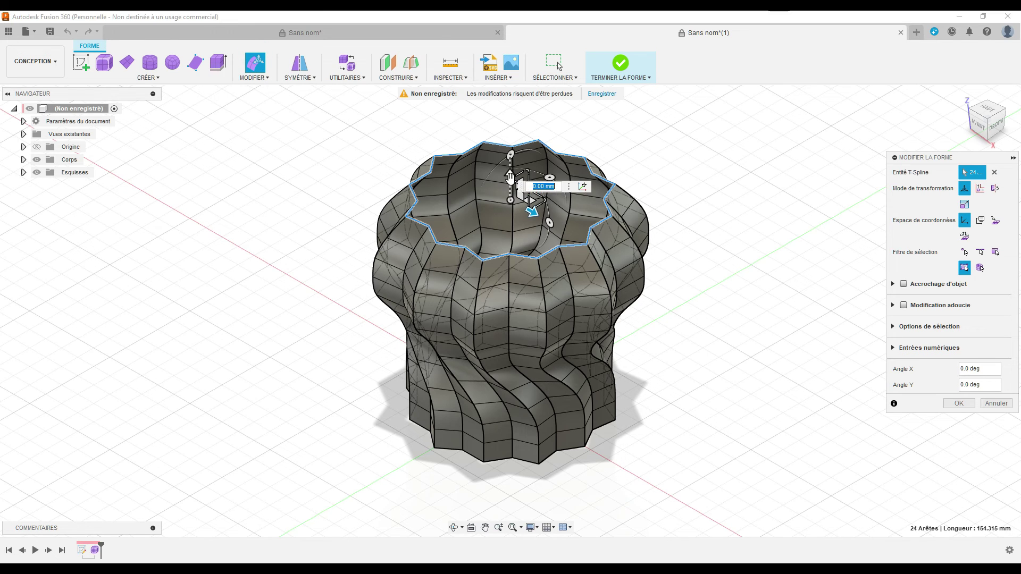
pyautogui.moveTo(510, 178); pyautogui.dragTo(511, 166)
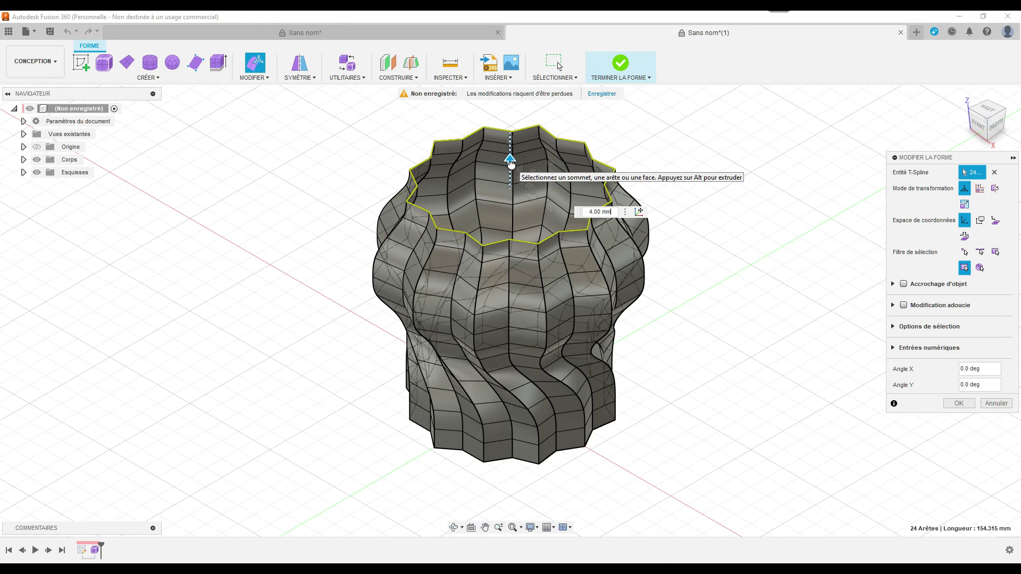
pyautogui.moveTo(510, 165); pyautogui.dragTo(510, 158)
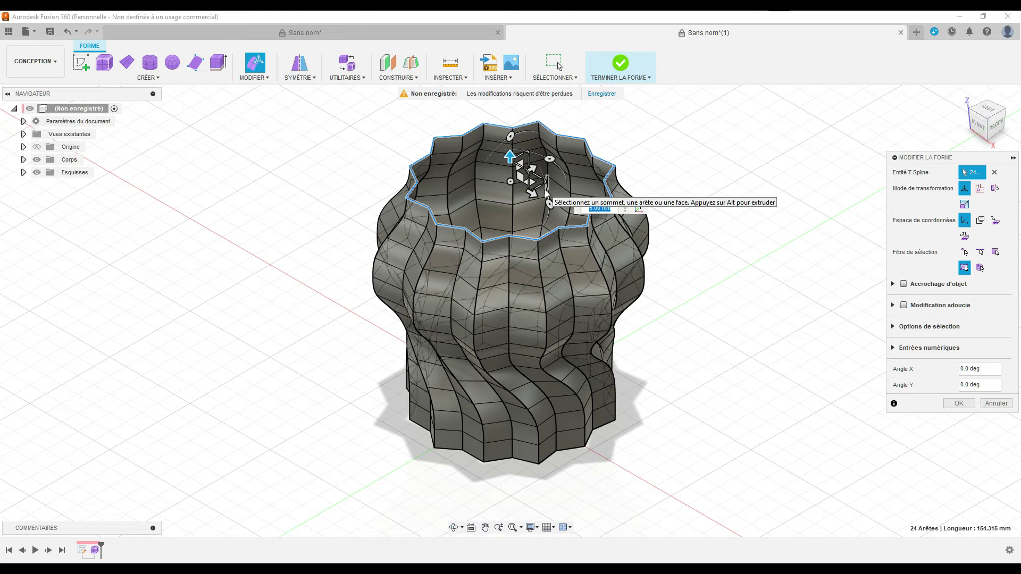
pyautogui.moveTo(550, 159); pyautogui.dragTo(546, 155)
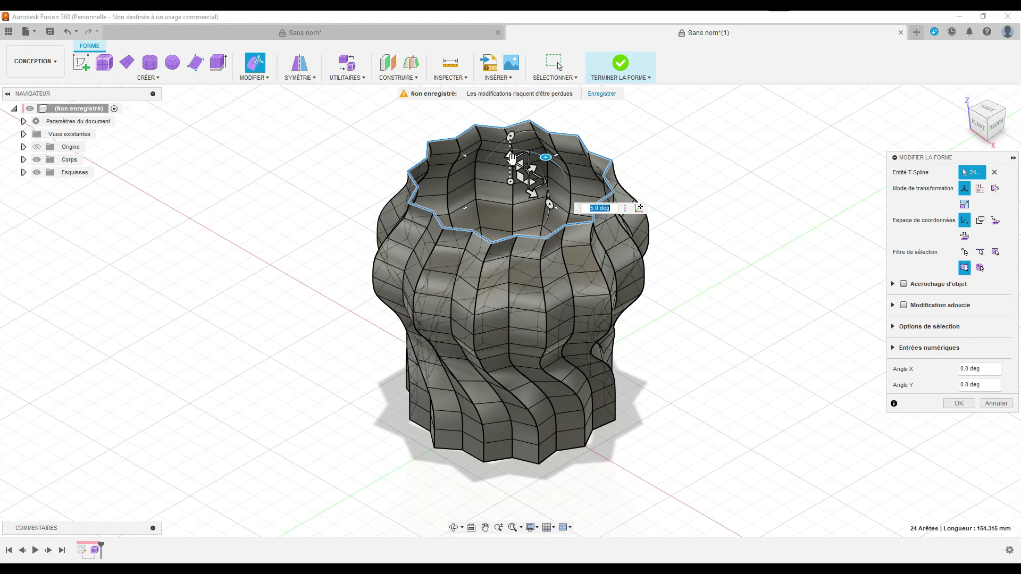
pyautogui.moveTo(510, 157); pyautogui.dragTo(513, 142)
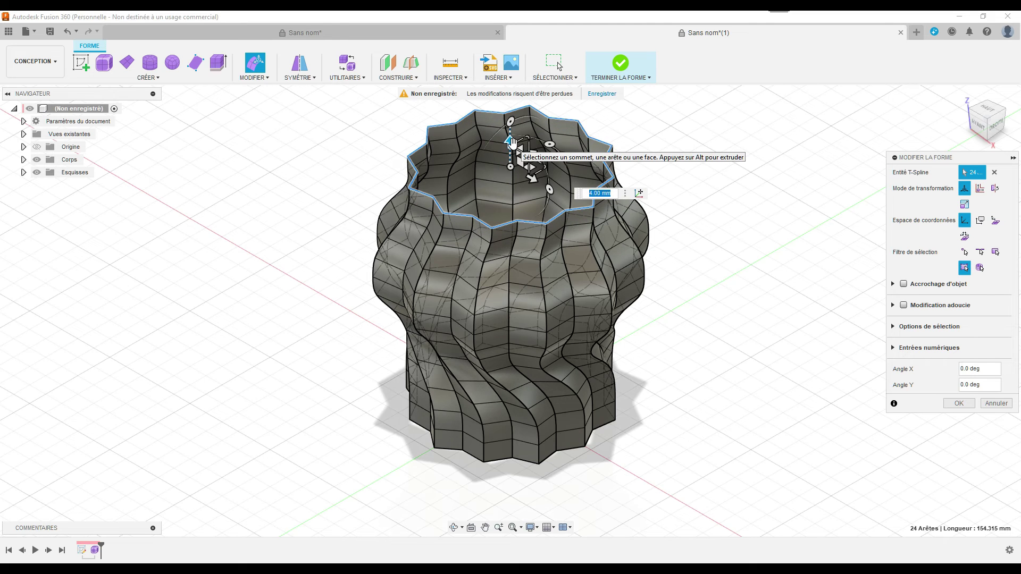
pyautogui.write('5')
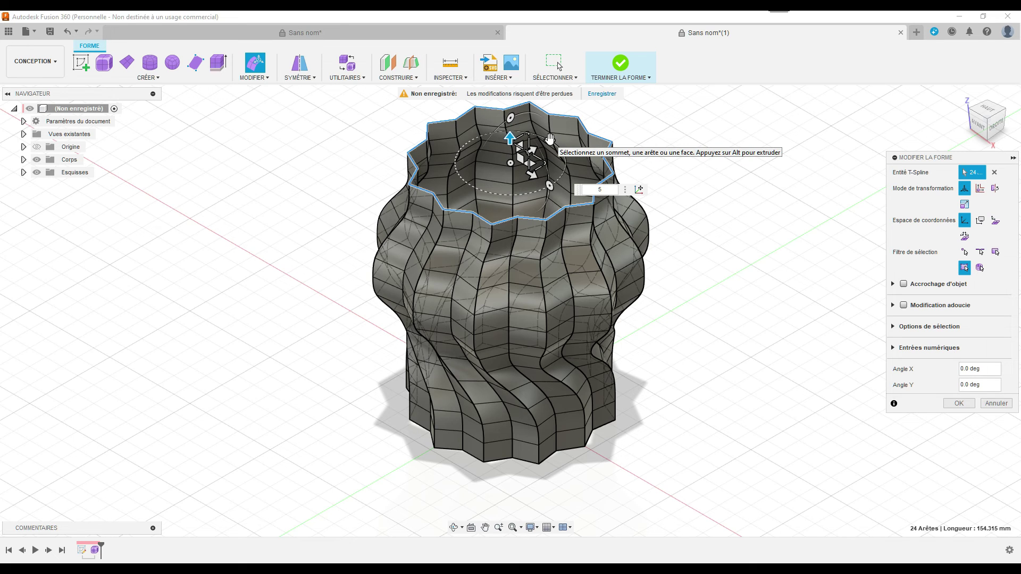
pyautogui.moveTo(546, 137); pyautogui.dragTo(543, 133)
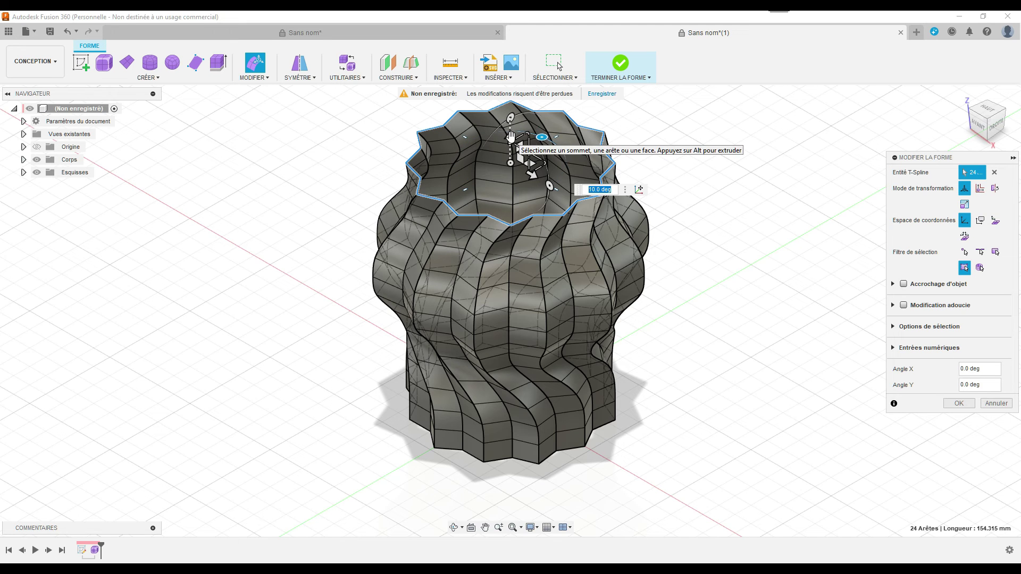
pyautogui.moveTo(510, 137); pyautogui.dragTo(510, 129)
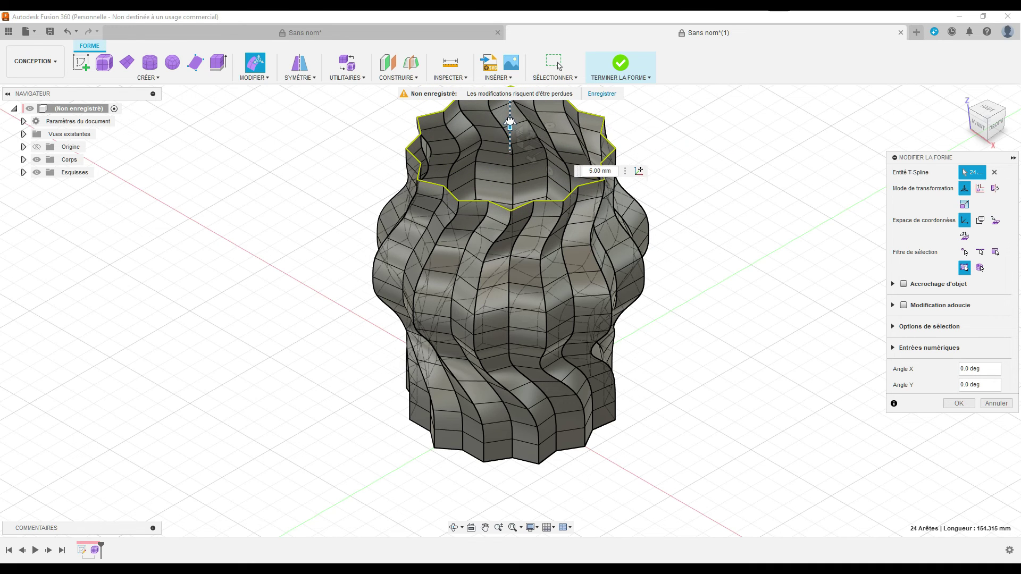
pyautogui.moveTo(510, 129); pyautogui.dragTo(509, 118)
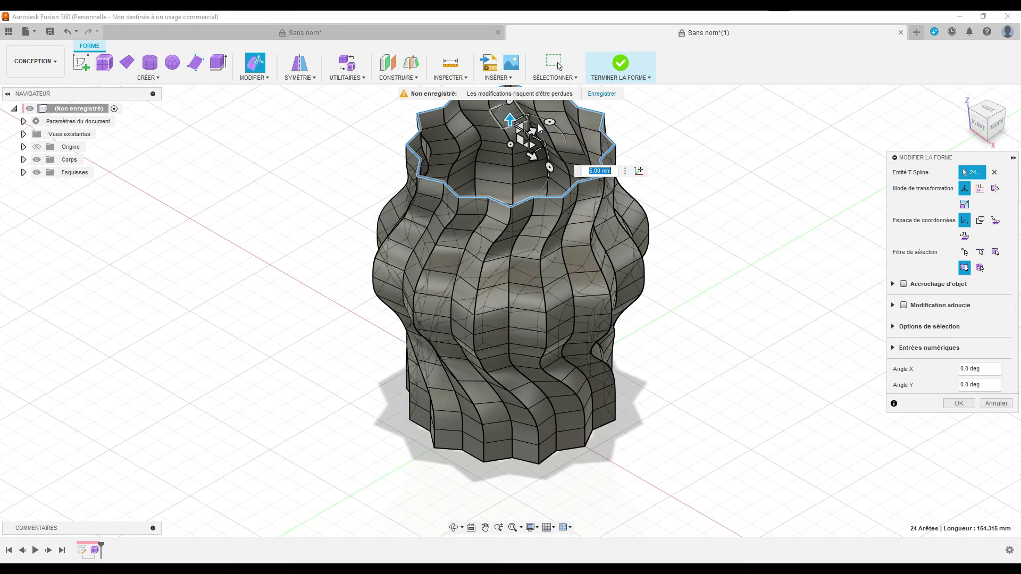
# - Twist the top rim about 5°, raise it 10 mm, and scale it by 1.1
pyautogui.click(515, 527)
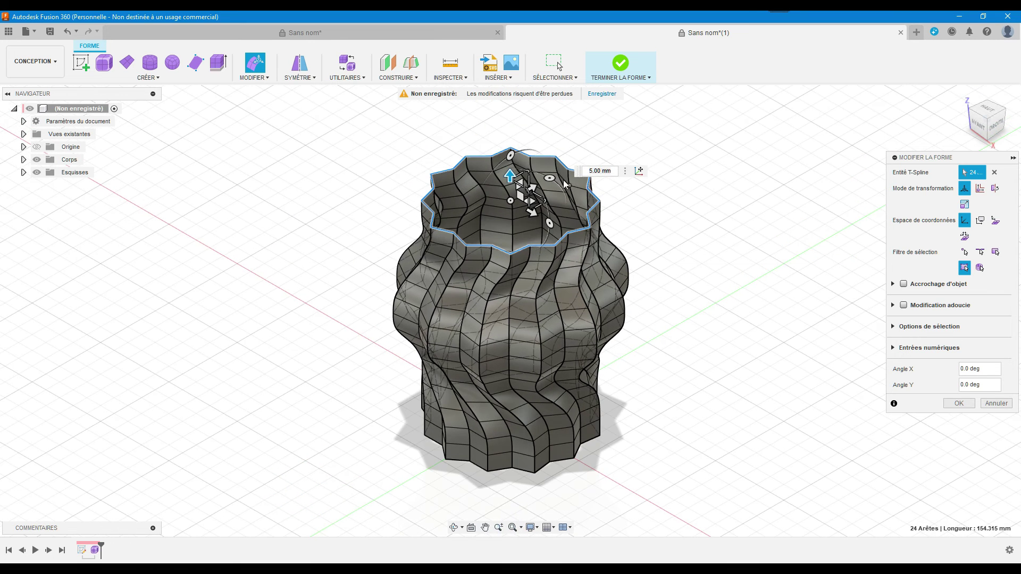
pyautogui.moveTo(550, 178); pyautogui.dragTo(538, 171)
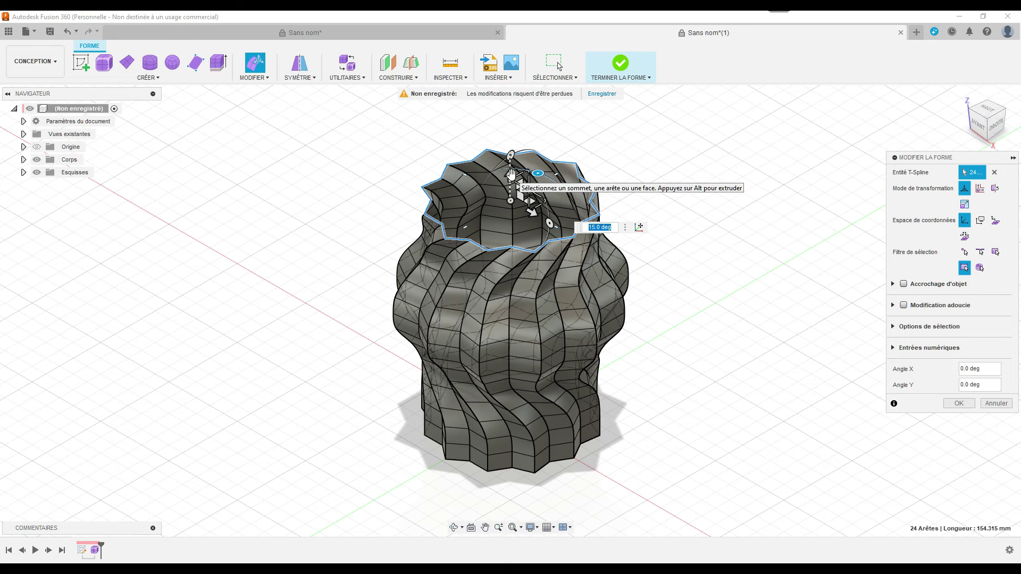
pyautogui.moveTo(511, 174); pyautogui.dragTo(512, 154)
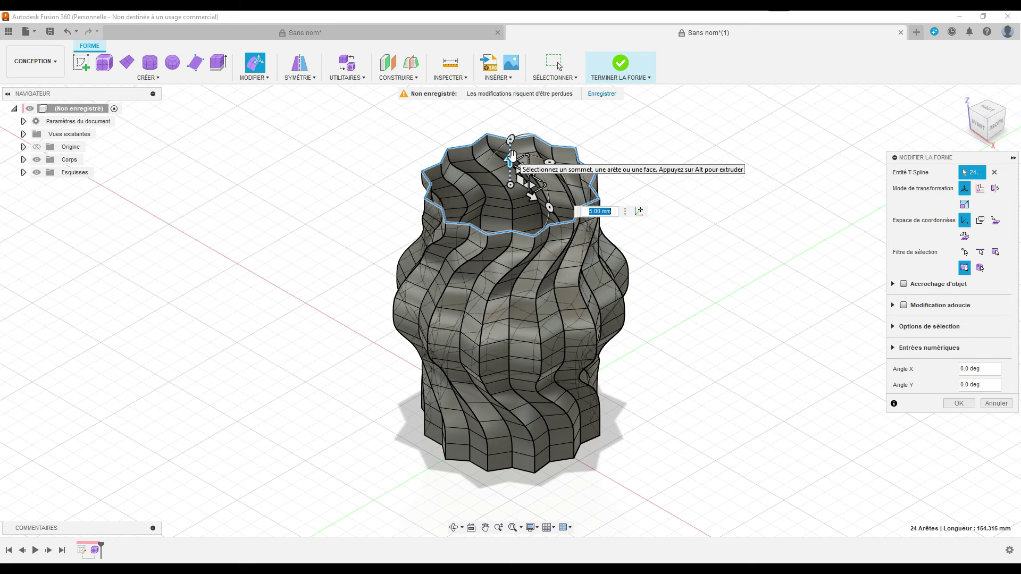
pyautogui.moveTo(512, 155); pyautogui.dragTo(511, 139)
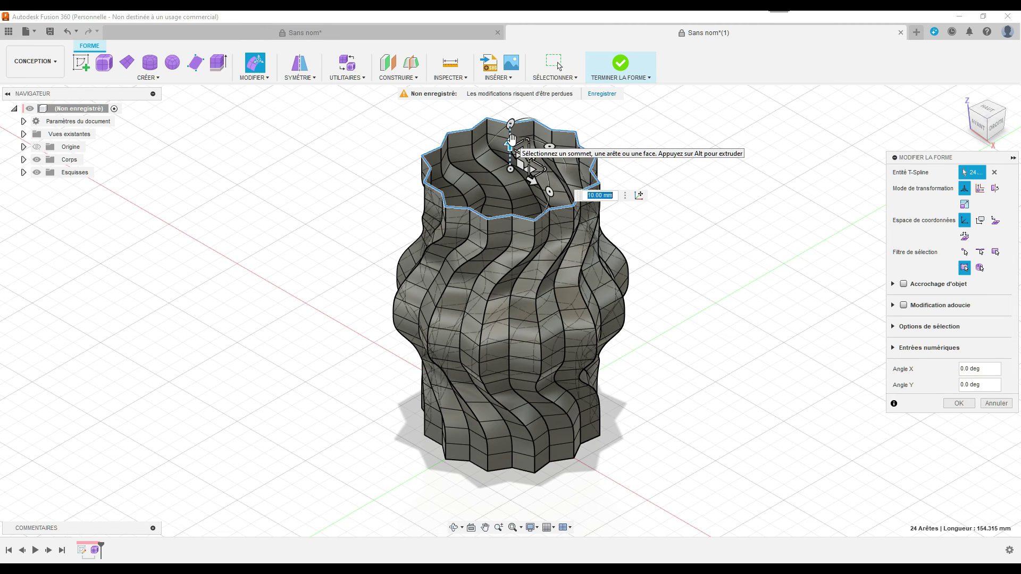
pyautogui.write('1')
pyautogui.write('.1')
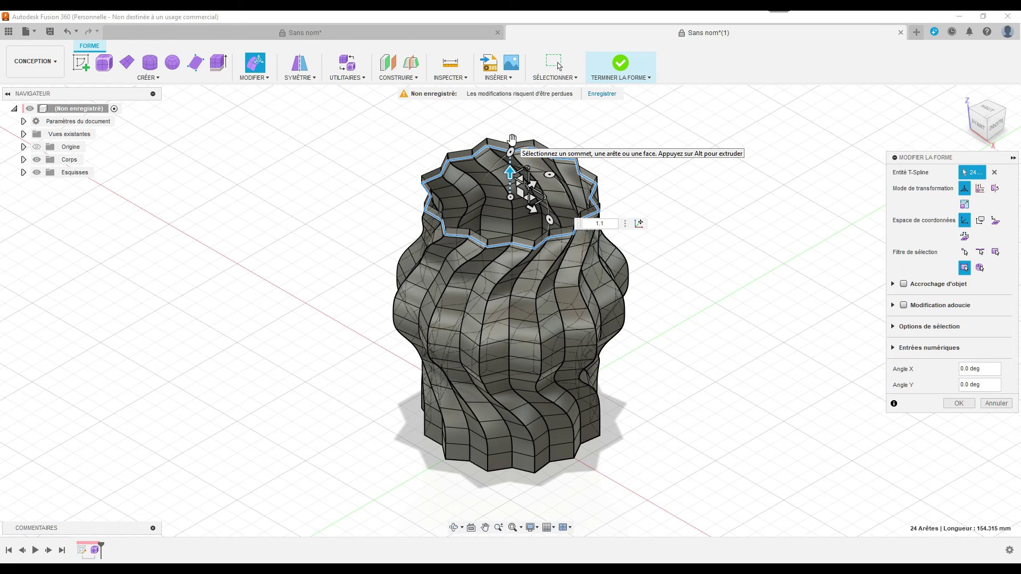
pyautogui.press('Return')
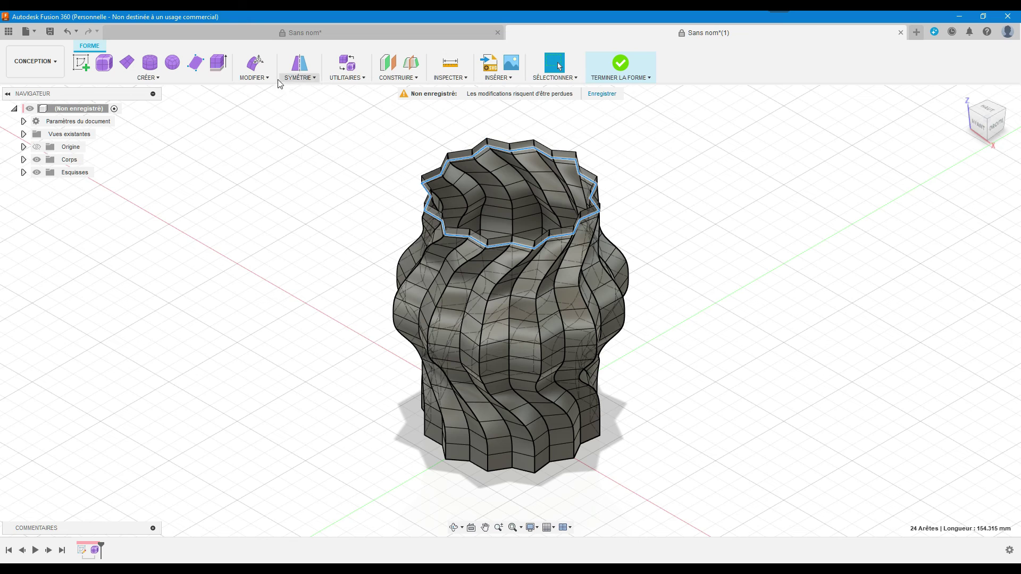
pyautogui.click(256, 67)
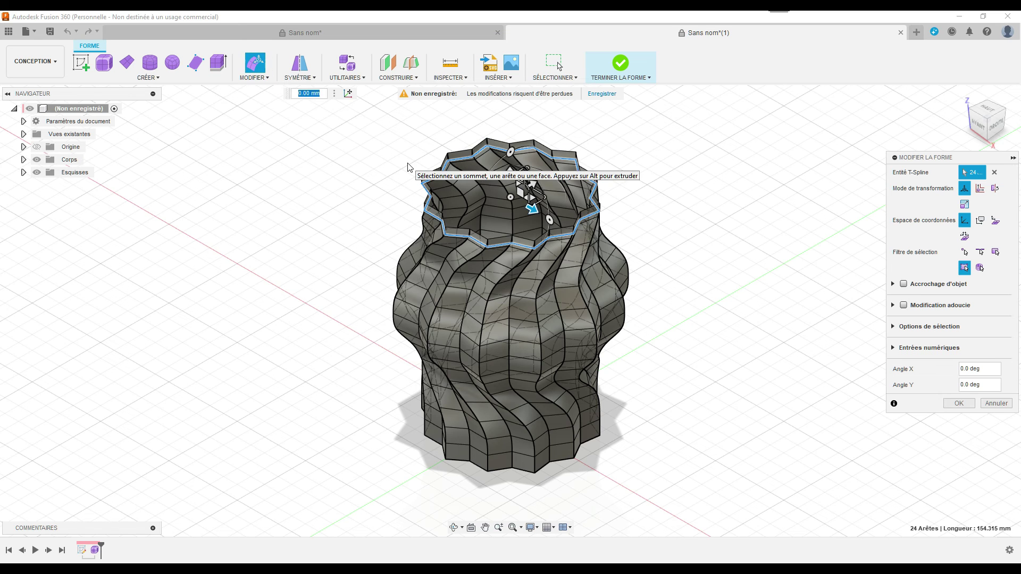
# - Scale the top rim uniformly by 1.1
pyautogui.click(542, 195)
pyautogui.write('1.1')
pyautogui.press('Return')
pyautogui.press('Return')
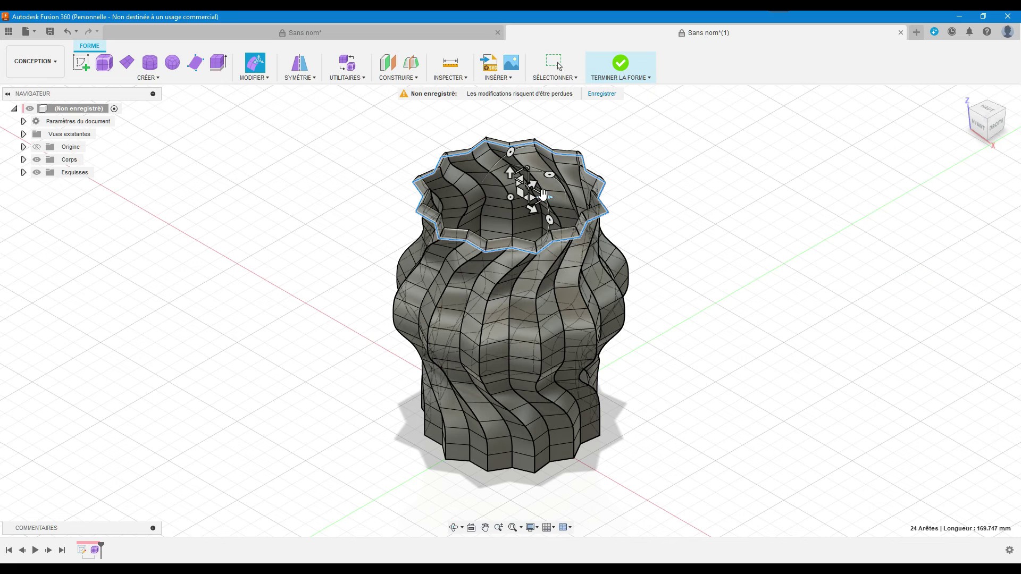
# - Undo the last two rim edits so the vase top ends straight
pyautogui.click(682, 249)
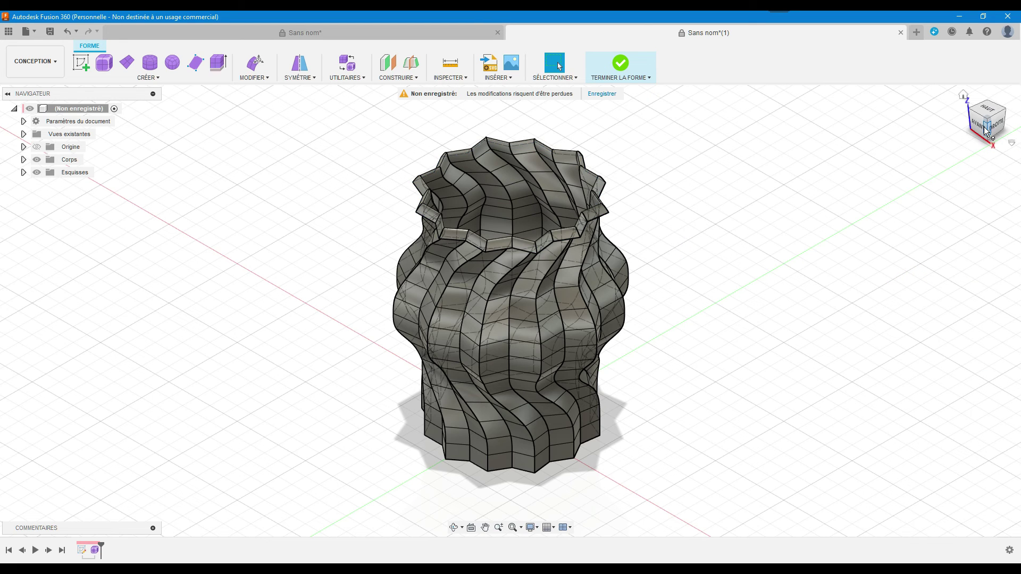
pyautogui.moveTo(983, 128); pyautogui.dragTo(981, 104)
pyautogui.click(981, 104)
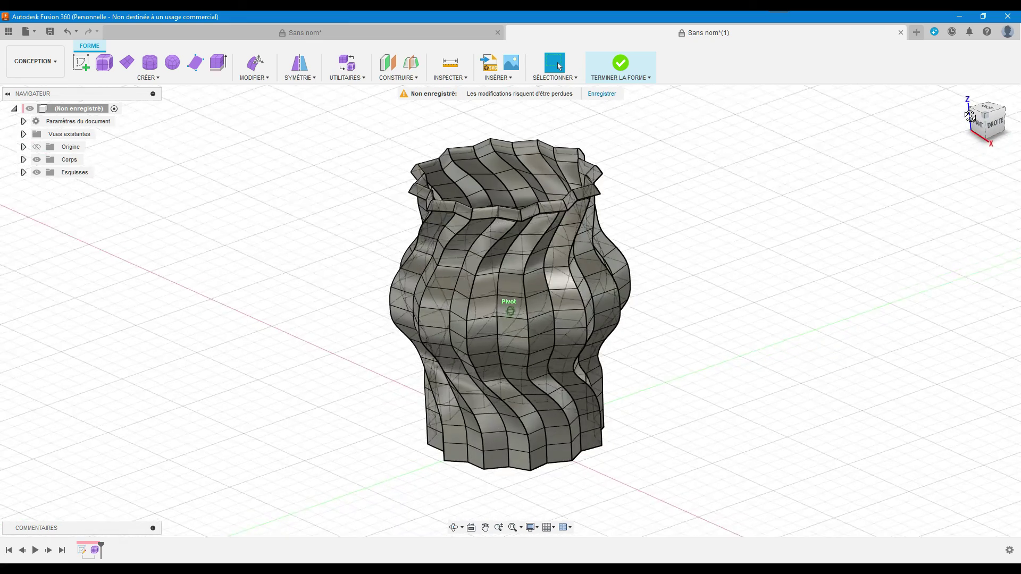
pyautogui.click(68, 29)
pyautogui.click(68, 30)
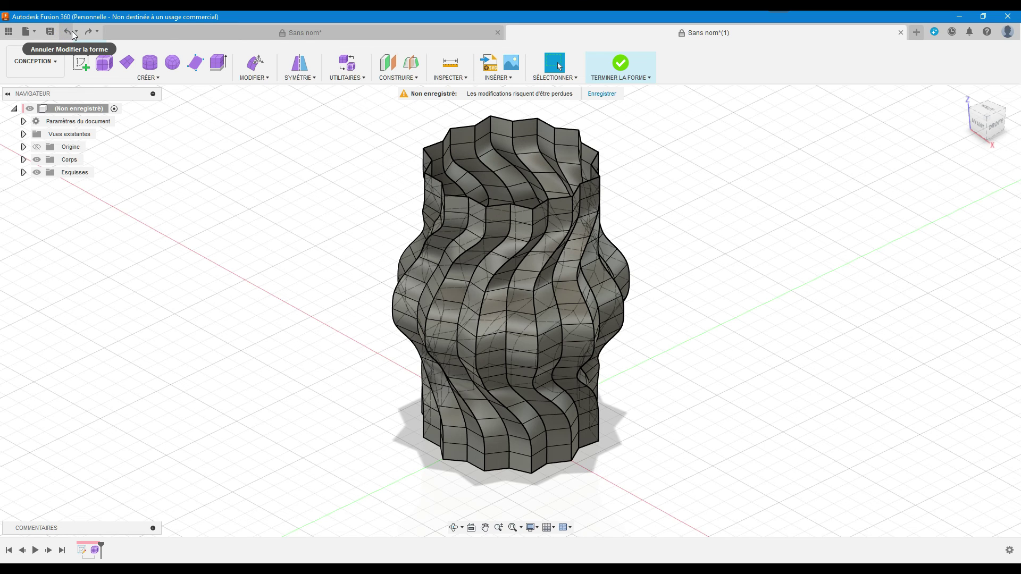
pyautogui.click(256, 65)
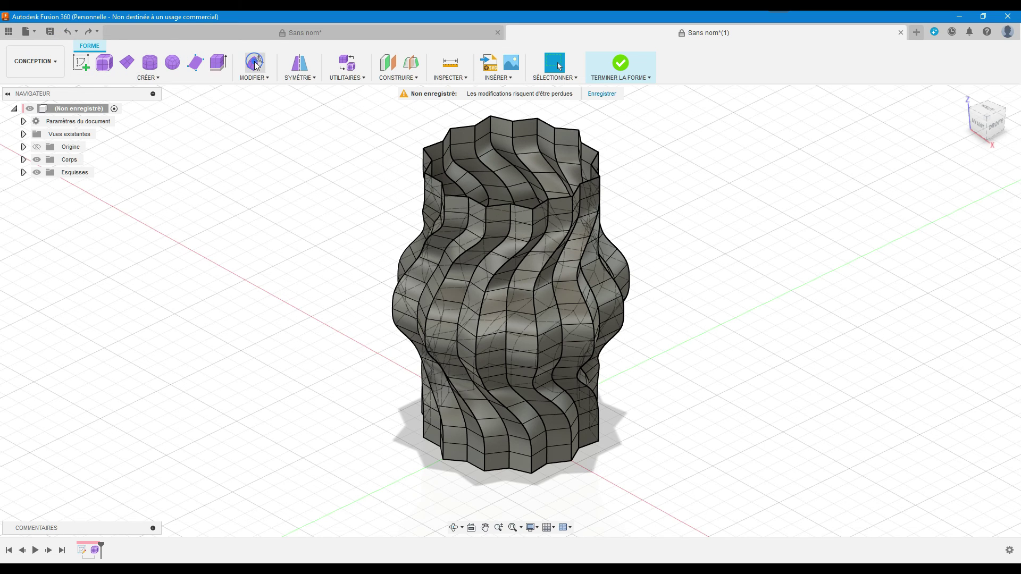
# - Select the whole top rim loop and scale it to 1.2 for a flared mouth
pyautogui.doubleClick(491, 207)
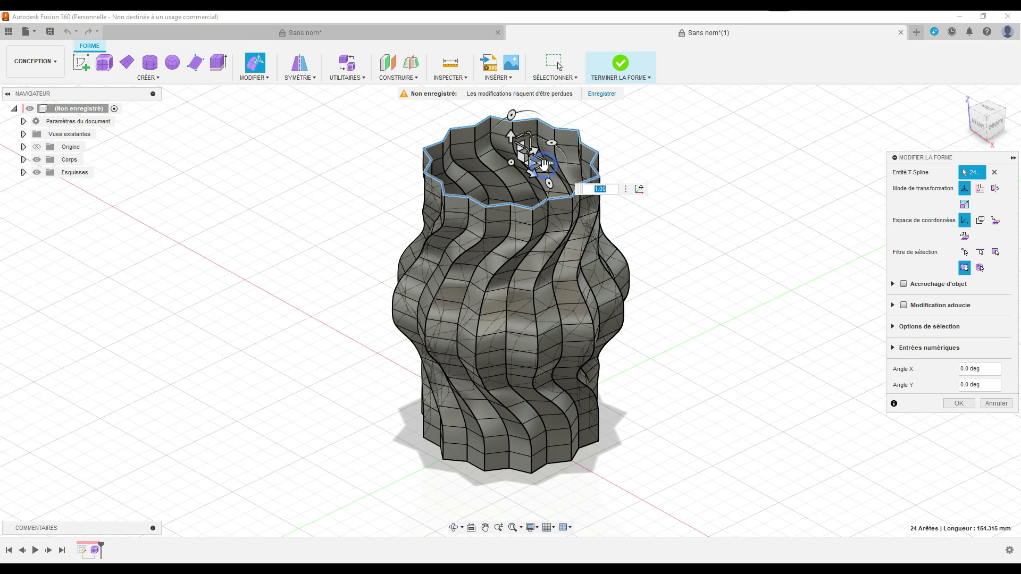
pyautogui.write('1')
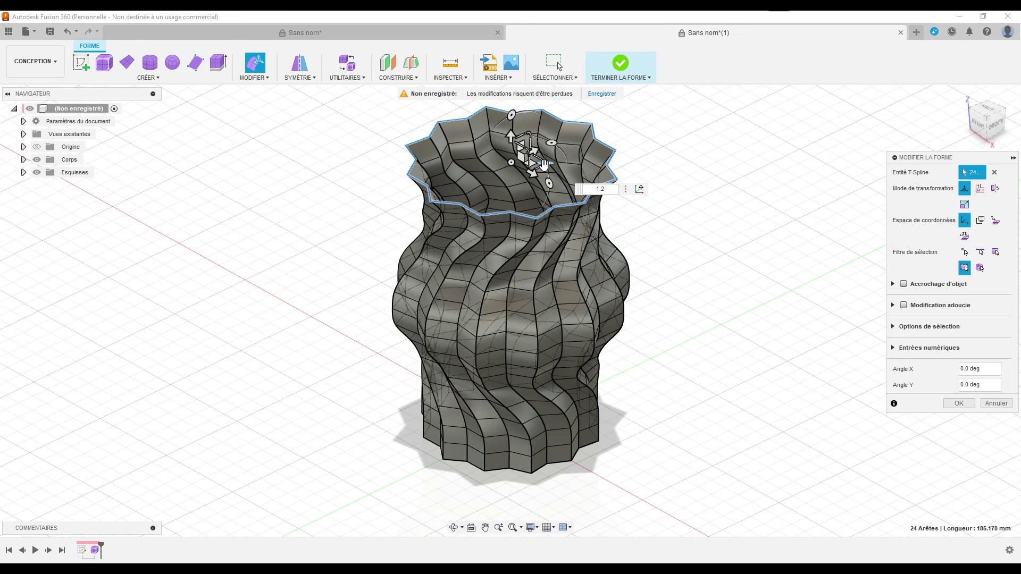
pyautogui.click(957, 403)
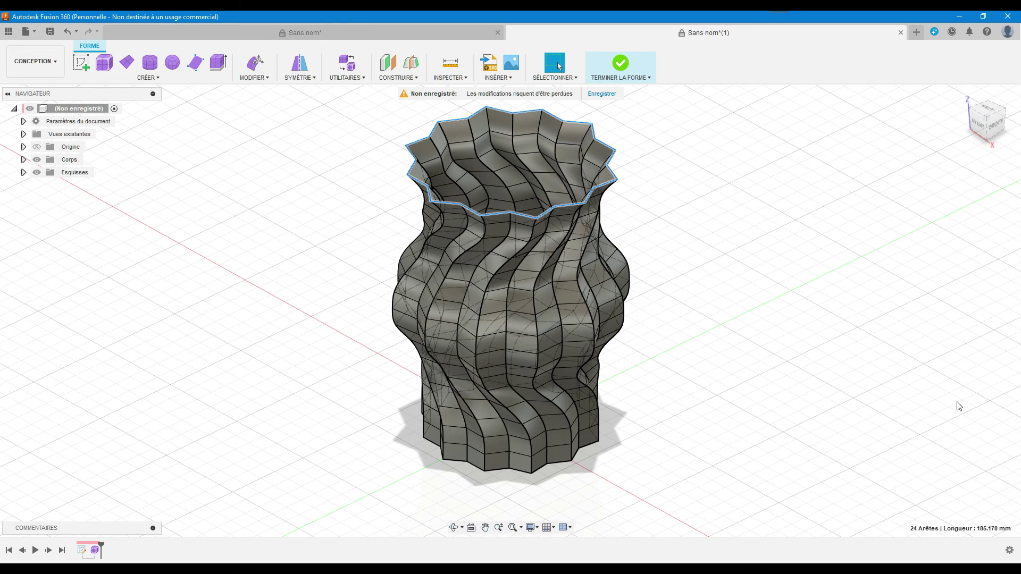
pyautogui.moveTo(979, 122)
pyautogui.keyDown('shift'); pyautogui.moveTo(509, 311); pyautogui.dragTo(509, 310, button='middle'); pyautogui.keyUp('shift')
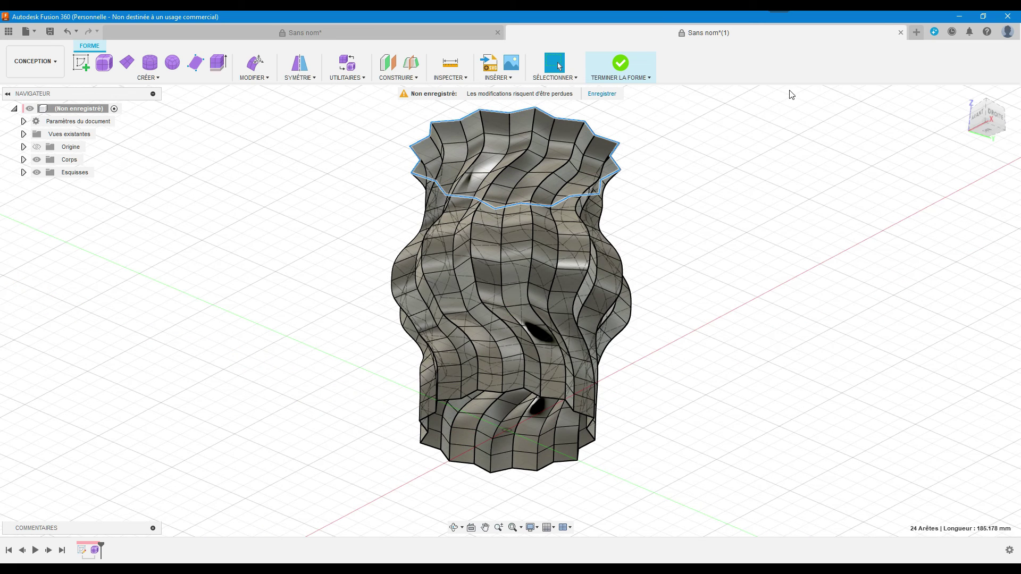
# - Fill the vase's bottom opening with Fill Hole, using only the bottom boundary edge
pyautogui.click(261, 78)
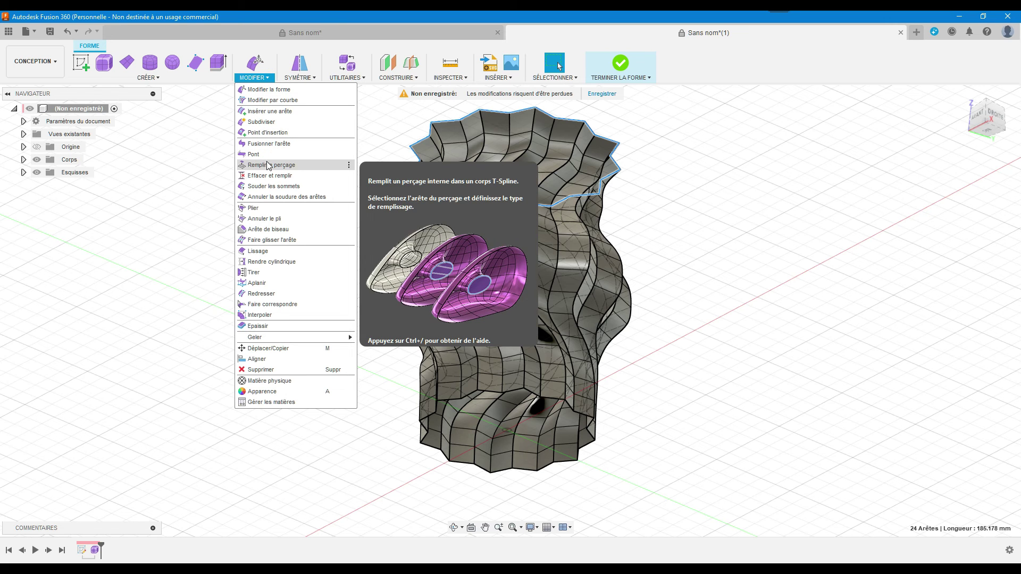
pyautogui.click(268, 165)
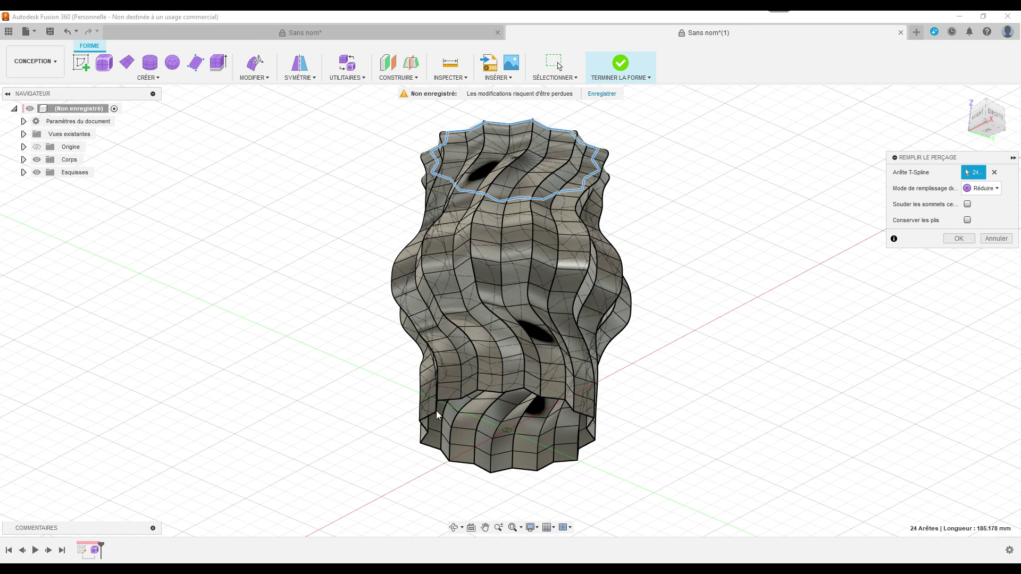
pyautogui.click(492, 391)
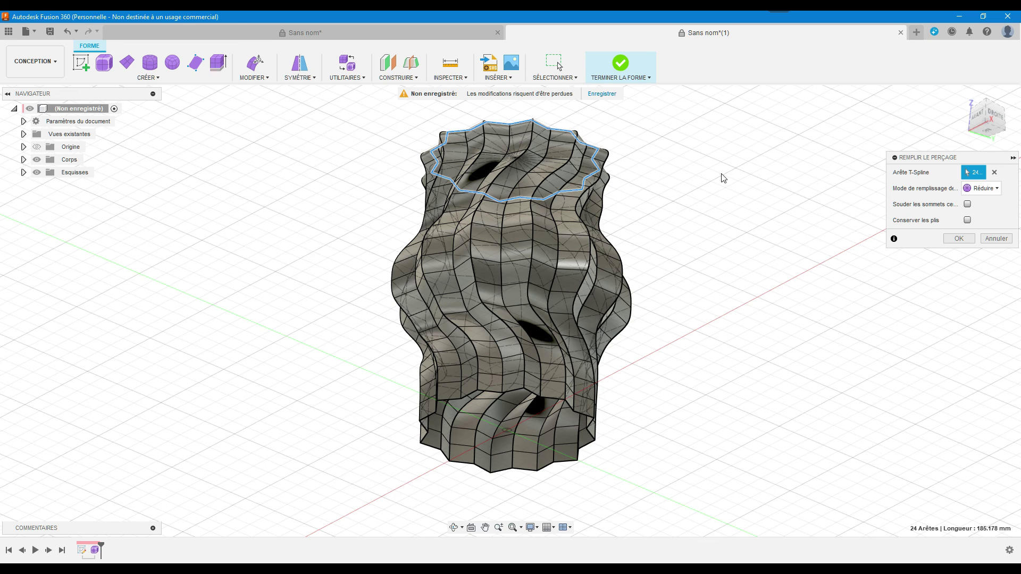
pyautogui.click(993, 172)
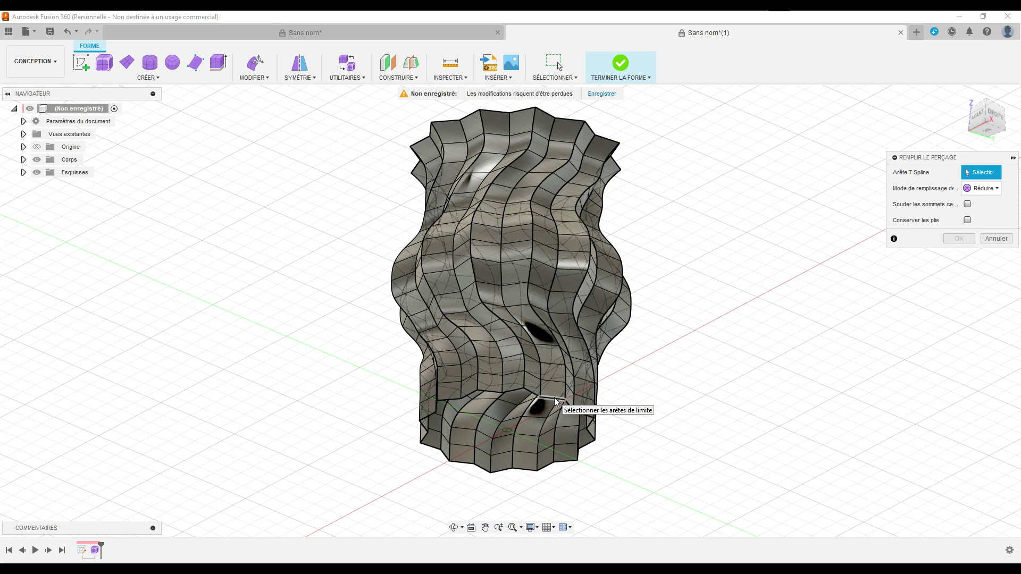
pyautogui.click(555, 401)
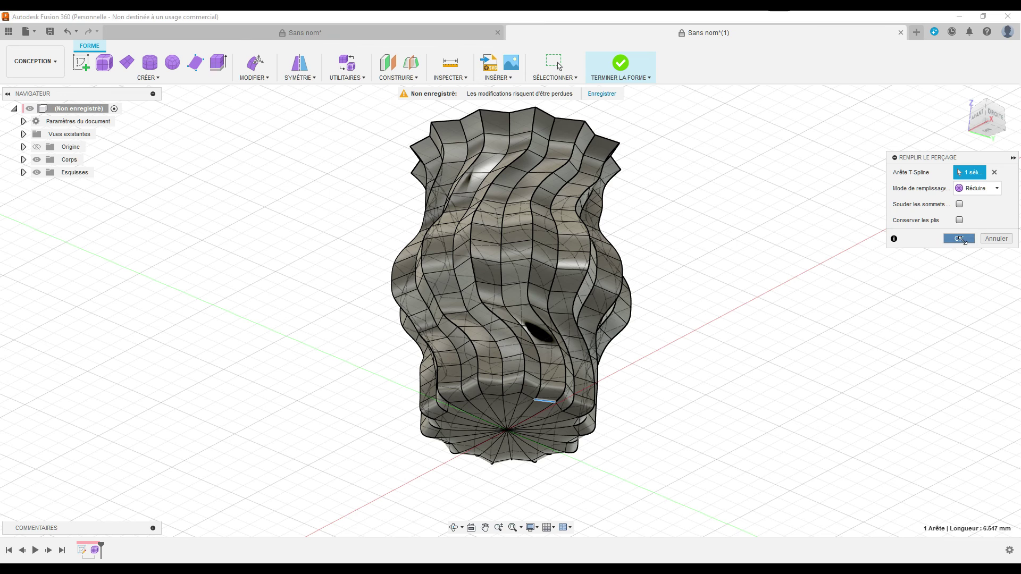
pyautogui.click(960, 239)
pyautogui.click(963, 96)
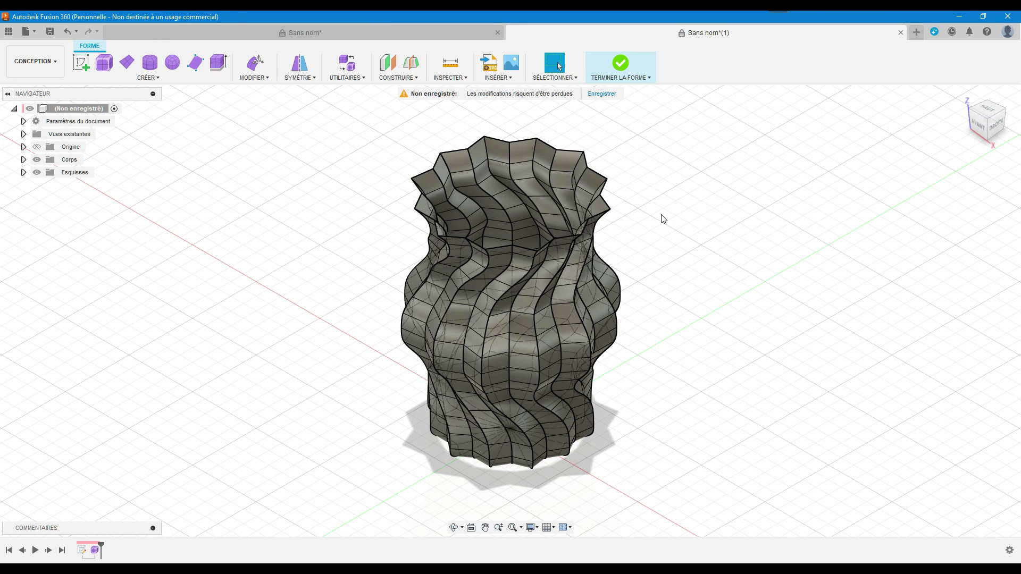
# - Thicken the vase body to 0.50 mm walls and finish the form
pyautogui.click(255, 77)
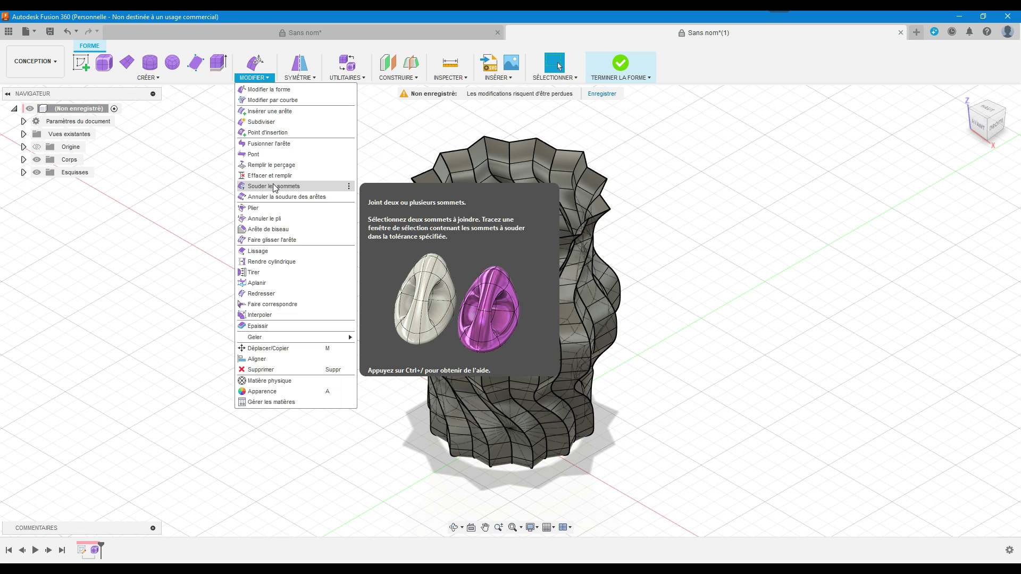
pyautogui.click(276, 326)
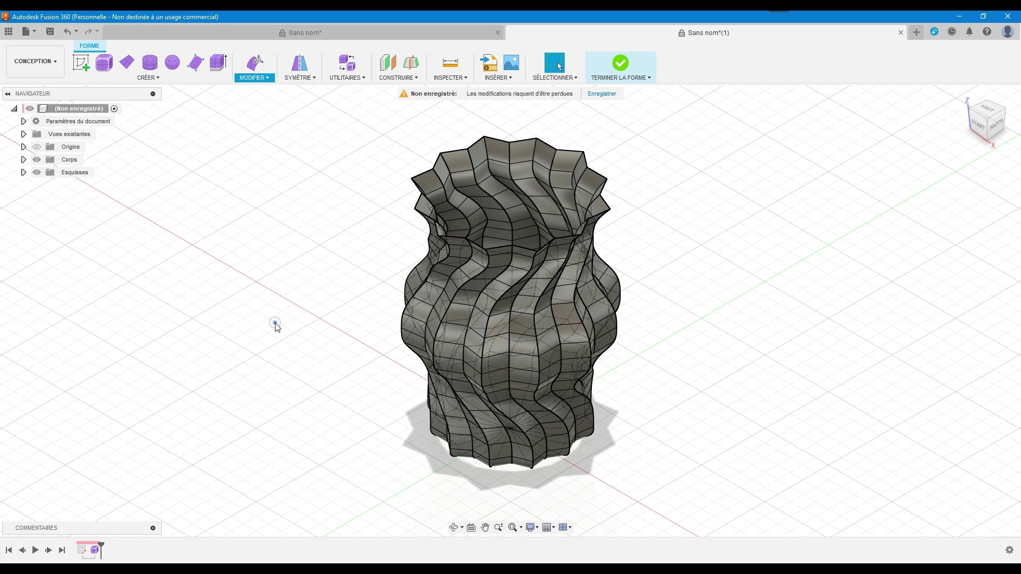
pyautogui.click(459, 291)
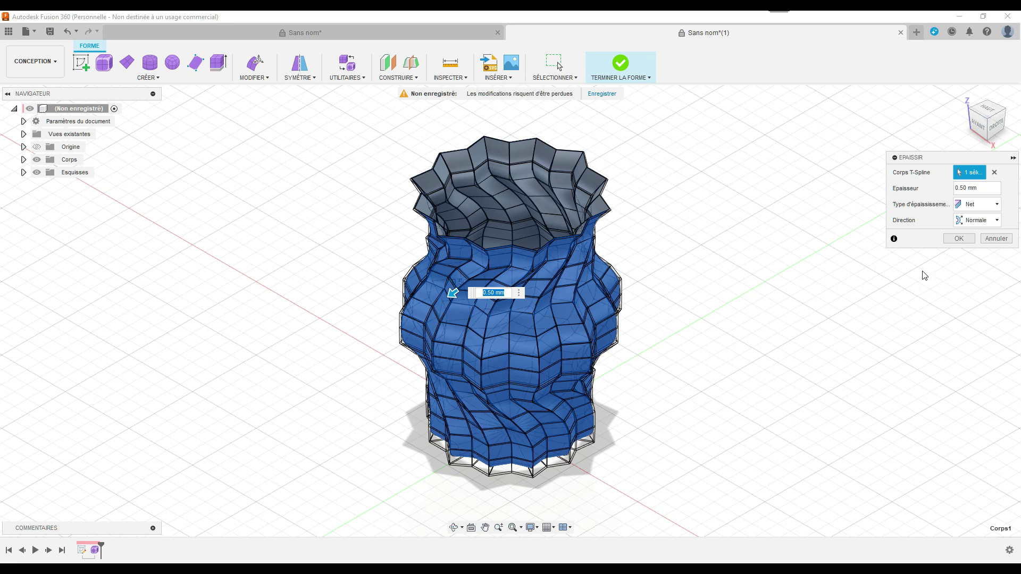
pyautogui.click(963, 239)
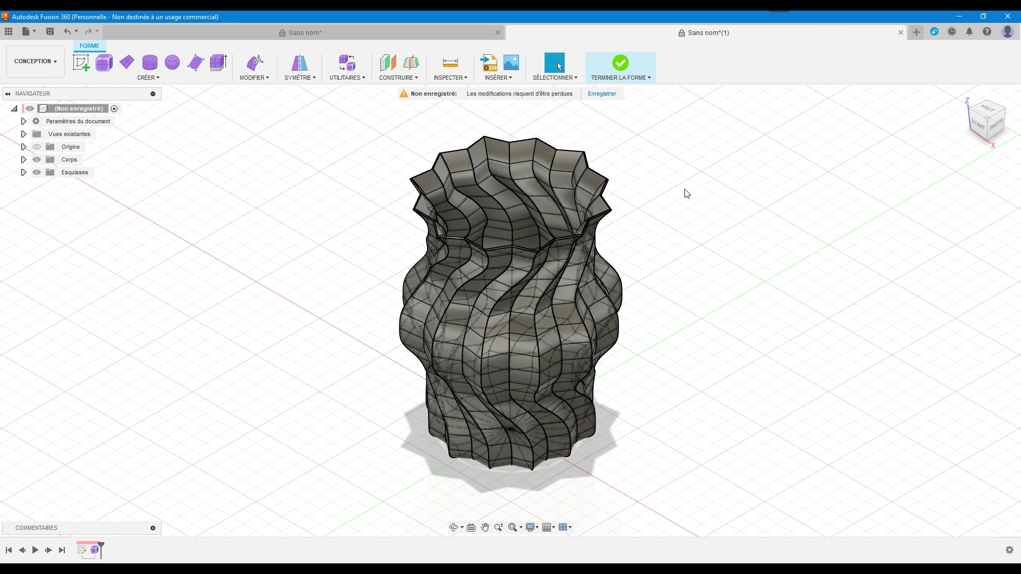
pyautogui.click(623, 64)
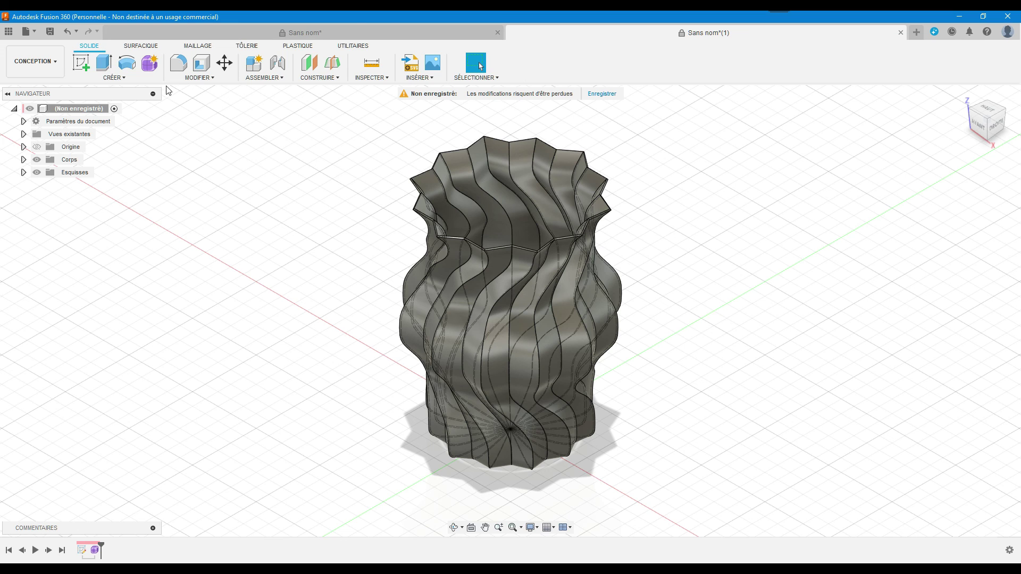
# - Apply the 'Verre - Couleur légère (bleu)' glass appearance from the library to the vase body
pyautogui.click(142, 82)
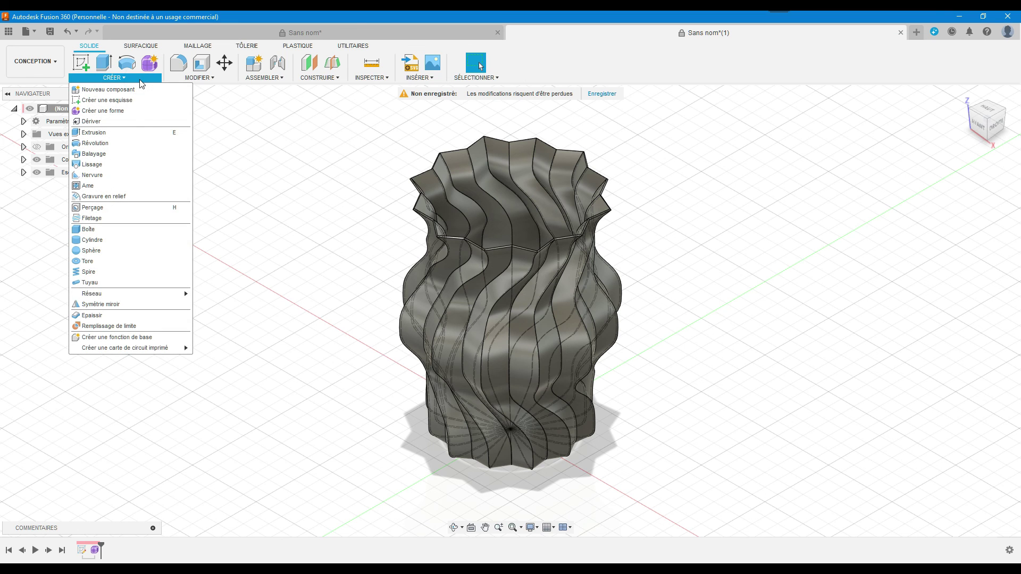
pyautogui.moveTo(201, 284)
pyautogui.click(200, 294)
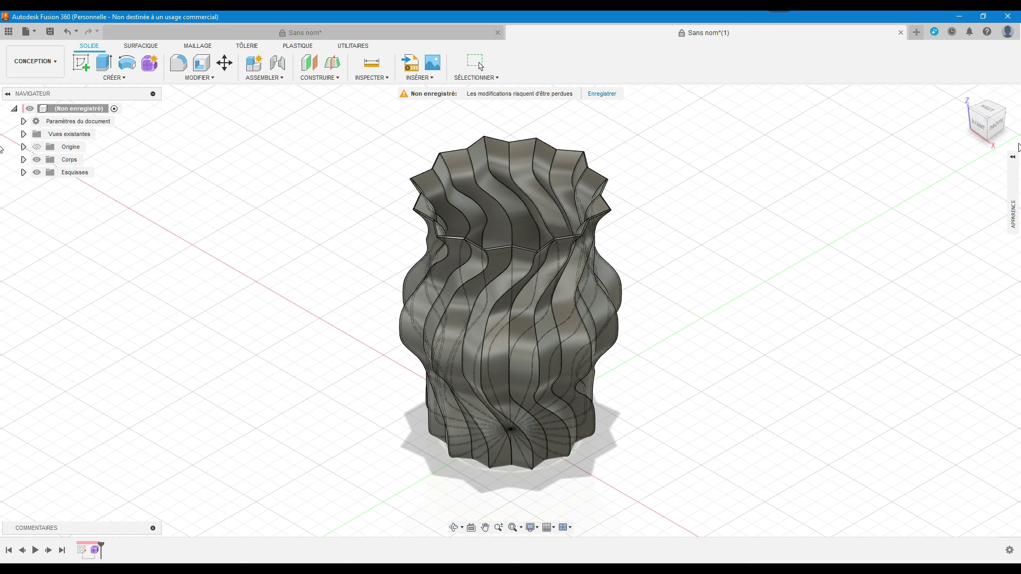
pyautogui.click(1014, 158)
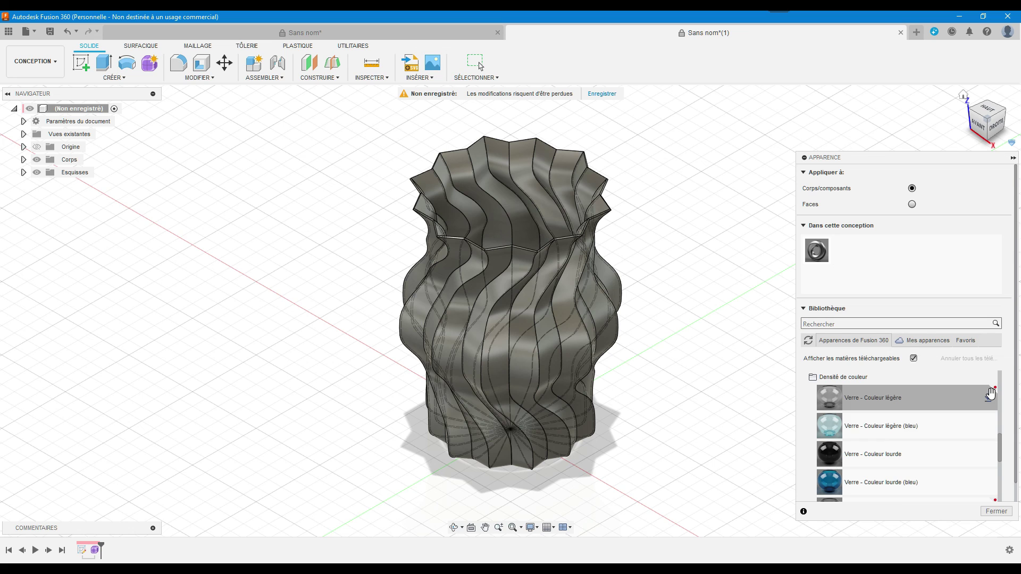
pyautogui.scroll(3, 990, 393)
pyautogui.scroll(-3, 990, 393)
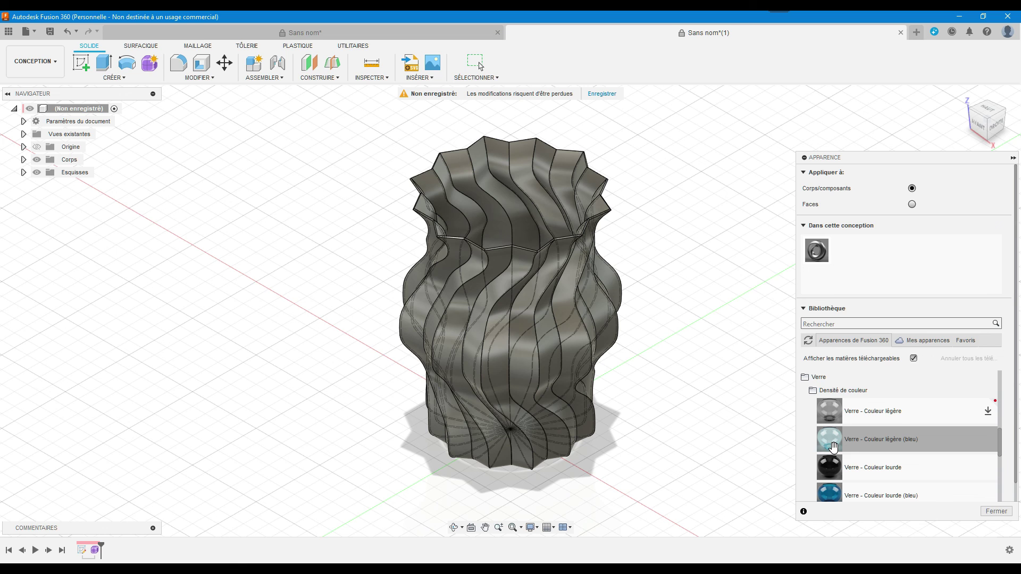
pyautogui.moveTo(833, 447); pyautogui.dragTo(565, 372)
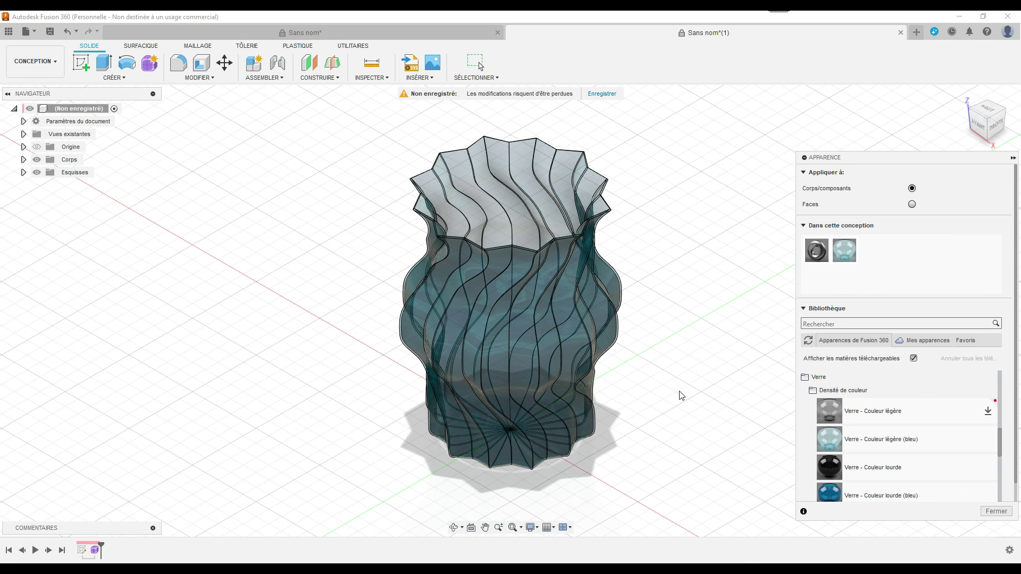
pyautogui.click(995, 512)
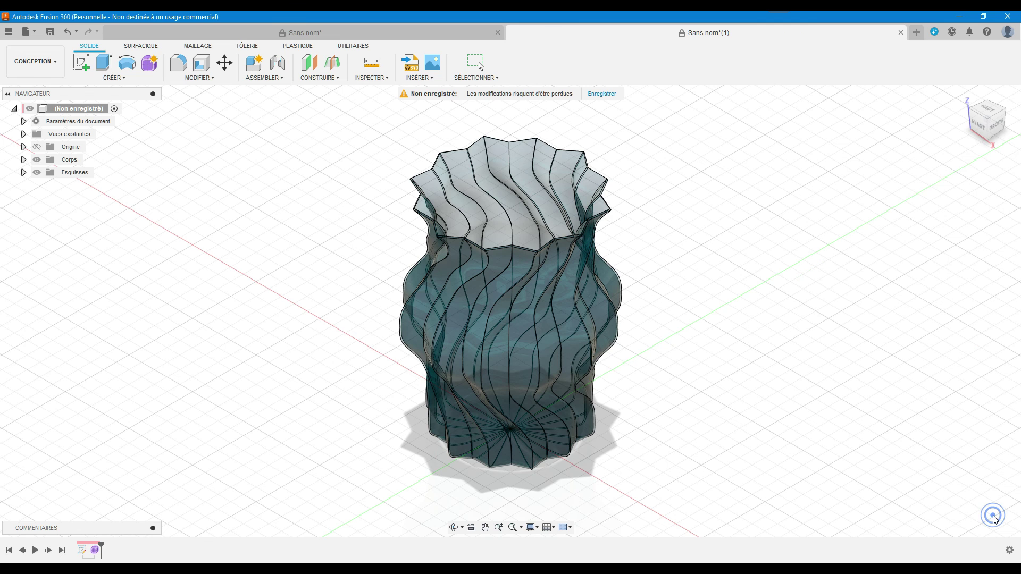